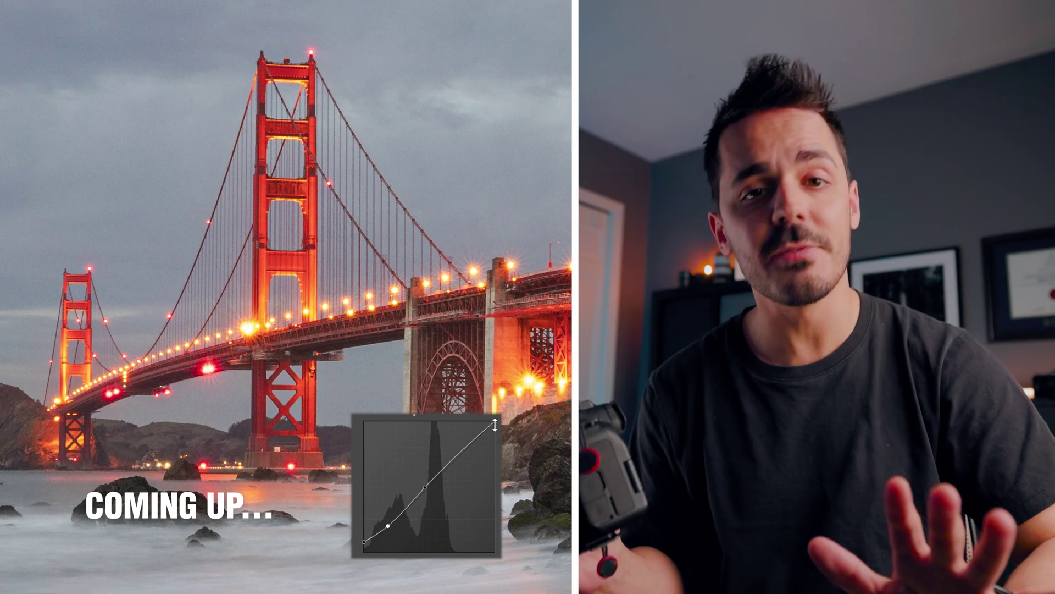
- Warm the white balance, try Auto WB, then settle Temp at about 8527 (Tint +8)
{"action": "left_click_drag", "start_coordinate": [495, 421], "coordinate": [466, 444]}
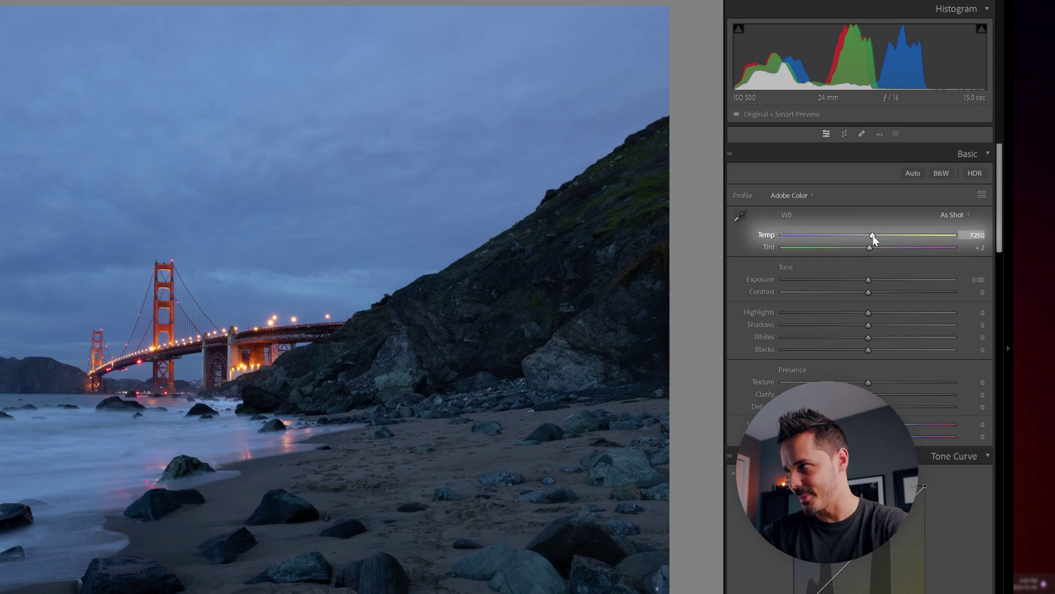
{"action": "left_click_drag", "start_coordinate": [873, 233], "coordinate": [908, 236]}
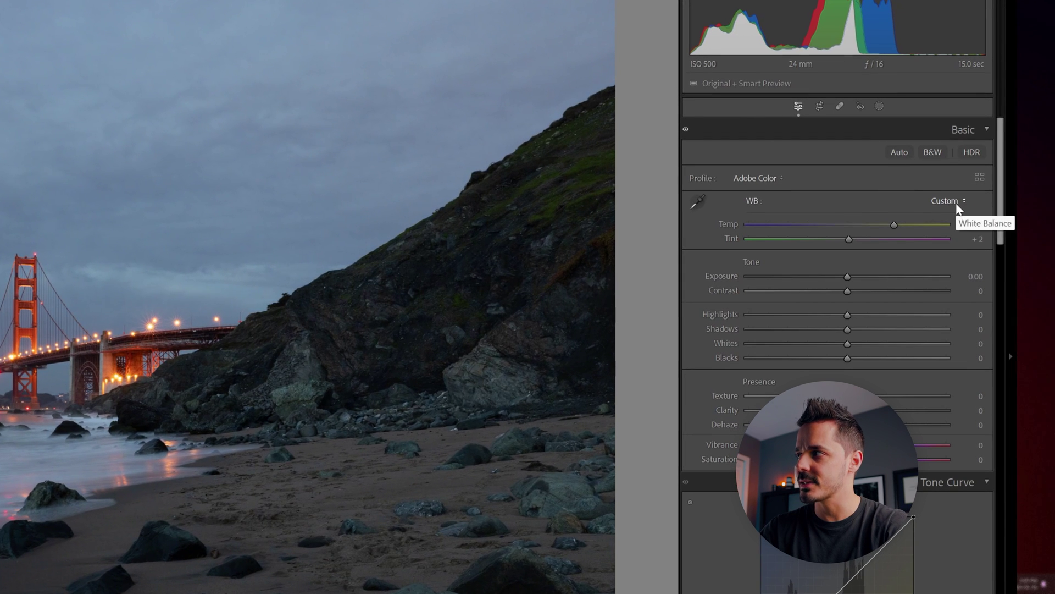
{"action": "left_click", "coordinate": [957, 207]}
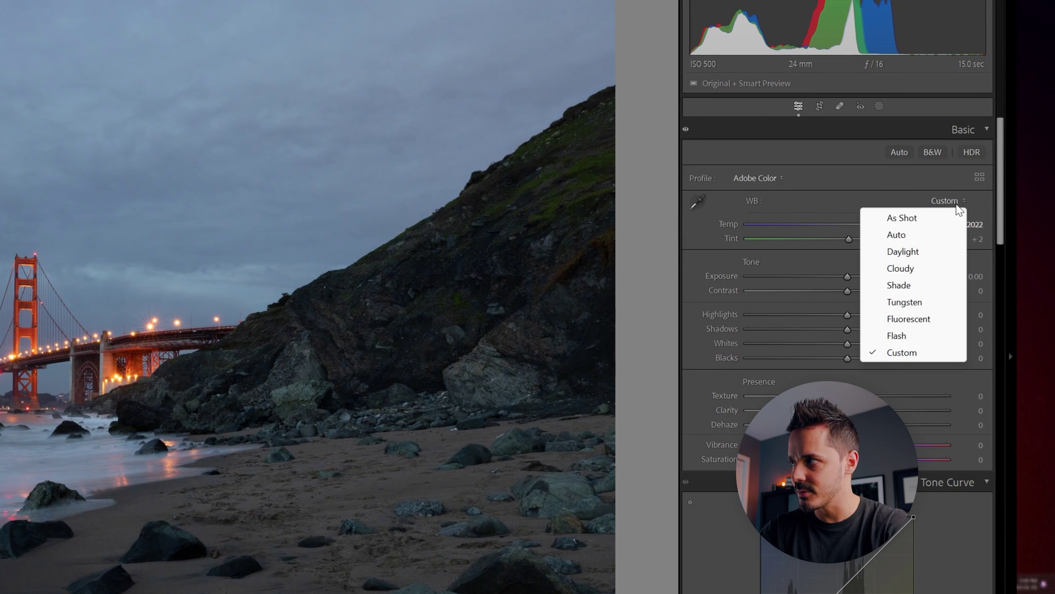
{"action": "left_click", "coordinate": [907, 235]}
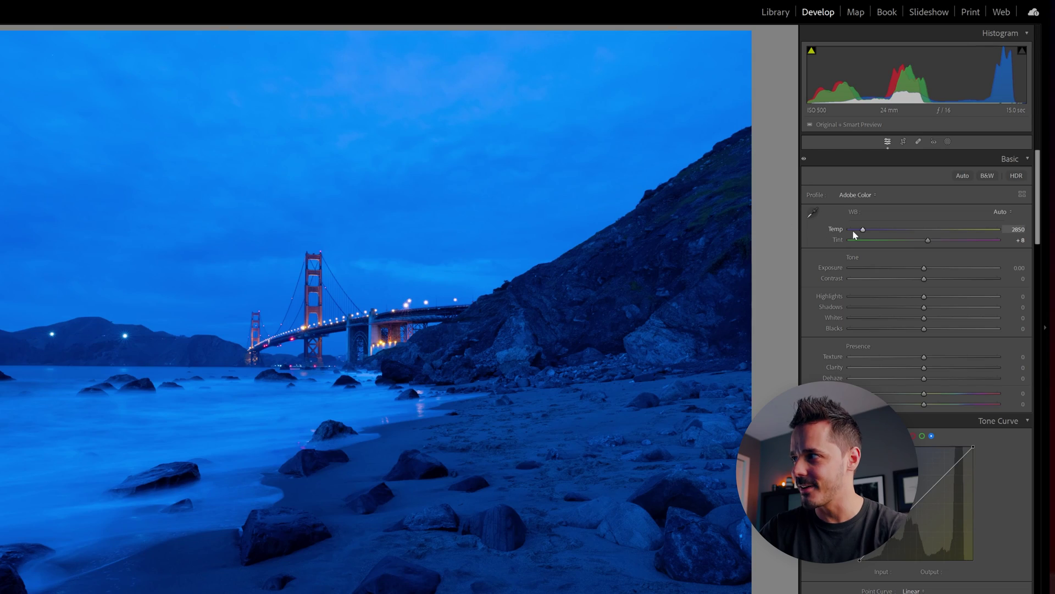
{"action": "left_click_drag", "start_coordinate": [923, 232], "coordinate": [942, 232]}
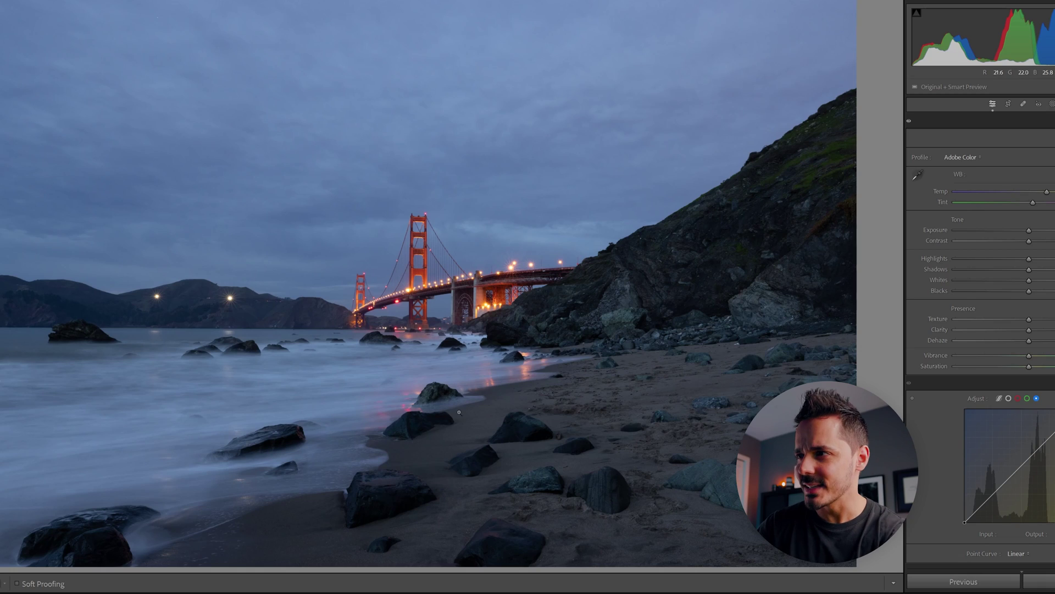
- Raise Exposure to +0.54 with Temp 12000, then zoom to 1:1 and pan over the sand
{"action": "left_click", "coordinate": [427, 376]}
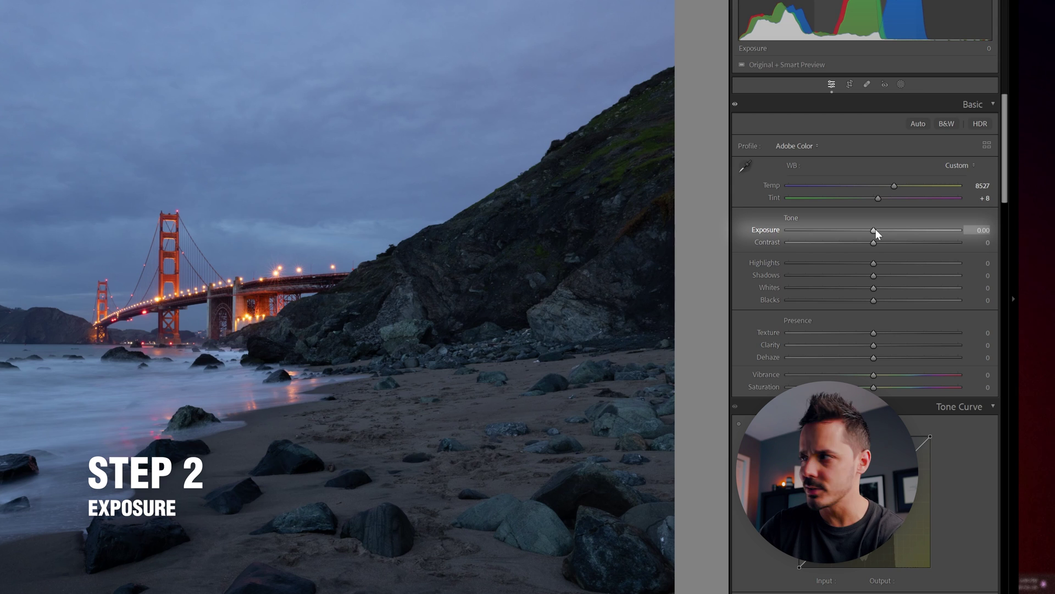
{"action": "left_click_drag", "start_coordinate": [876, 230], "coordinate": [888, 226]}
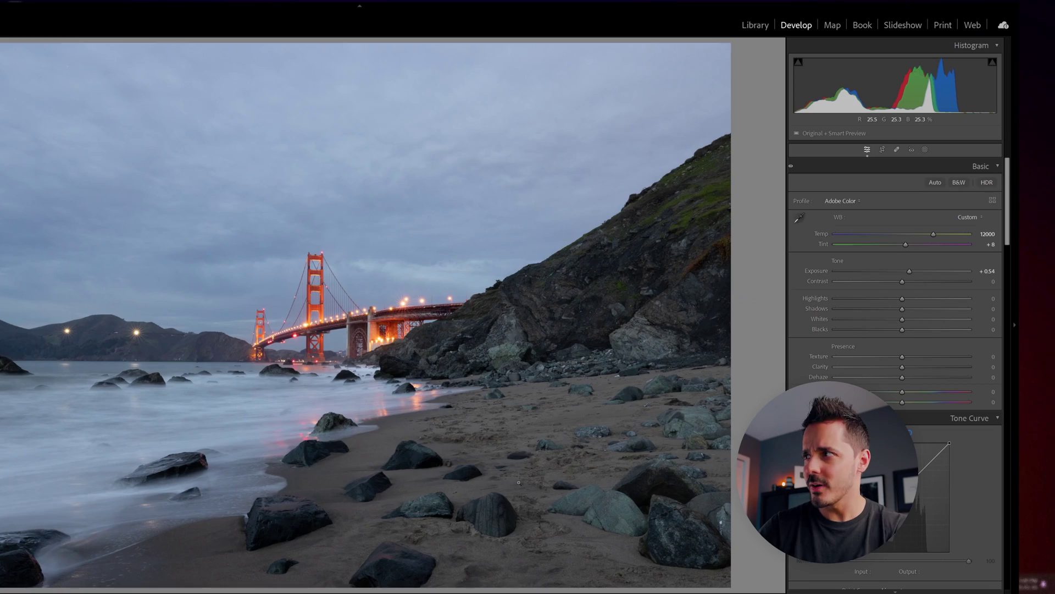
{"action": "left_click", "coordinate": [368, 544]}
{"action": "left_click_drag", "start_coordinate": [484, 215], "coordinate": [473, 385]}
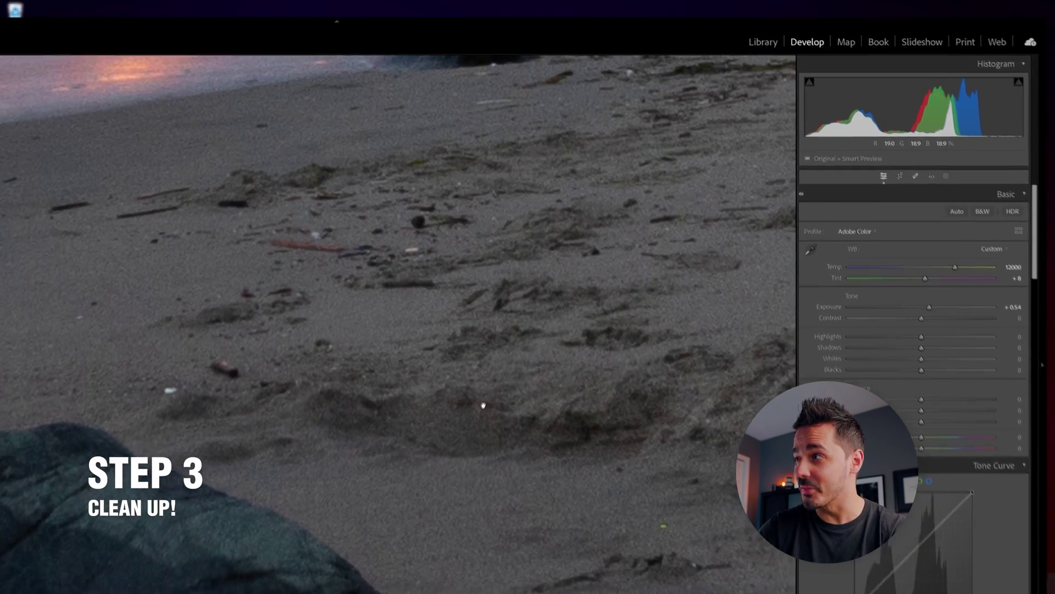
- Heal the debris and the stick lying in the sand with Spot Removal
{"action": "left_click", "coordinate": [898, 151]}
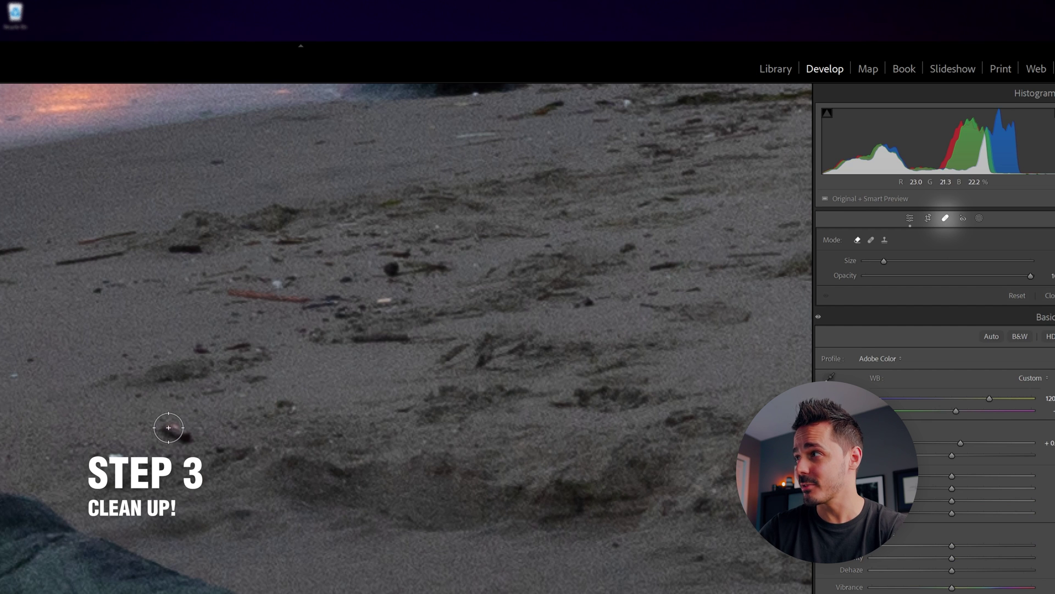
{"action": "left_click", "coordinate": [184, 432]}
{"action": "scroll", "coordinate": [233, 283], "scroll_direction": "down", "scroll_amount": 1}
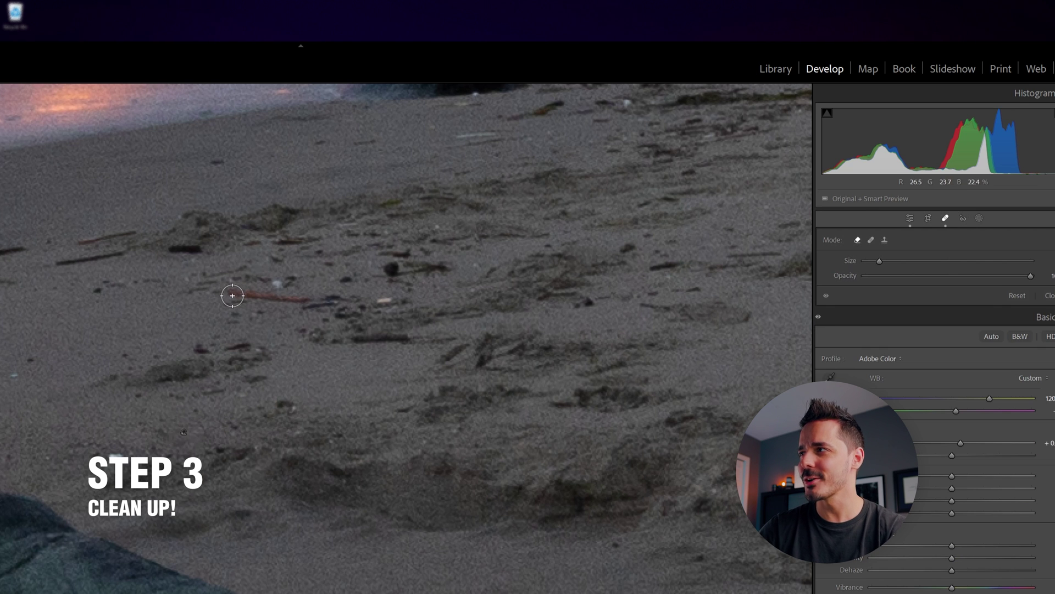
{"action": "left_click_drag", "start_coordinate": [226, 292], "coordinate": [311, 297]}
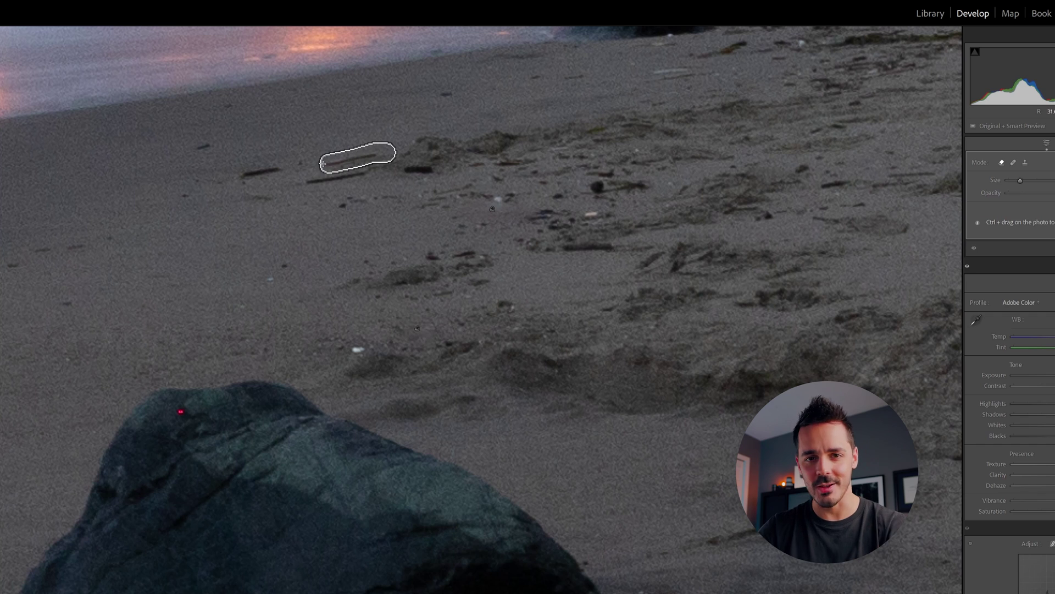
{"action": "scroll", "coordinate": [280, 166], "scroll_direction": "down", "scroll_amount": 1}
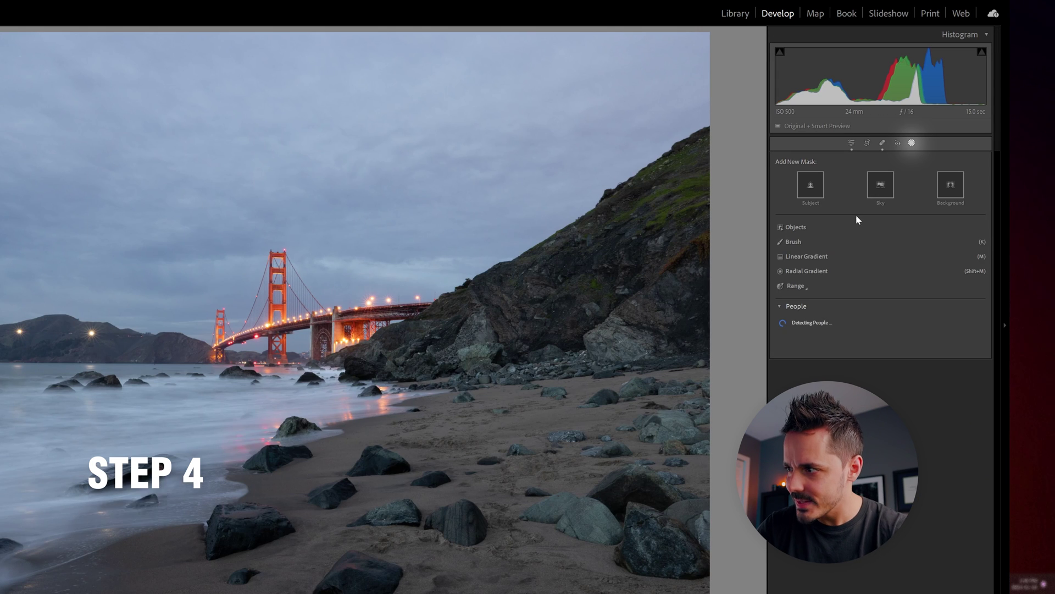
- Draw a linear-gradient mask at −0.69 exposure and subtract a narrowed luminance range from it
{"action": "left_click", "coordinate": [815, 257]}
{"action": "left_click_drag", "start_coordinate": [429, 574], "coordinate": [429, 370]}
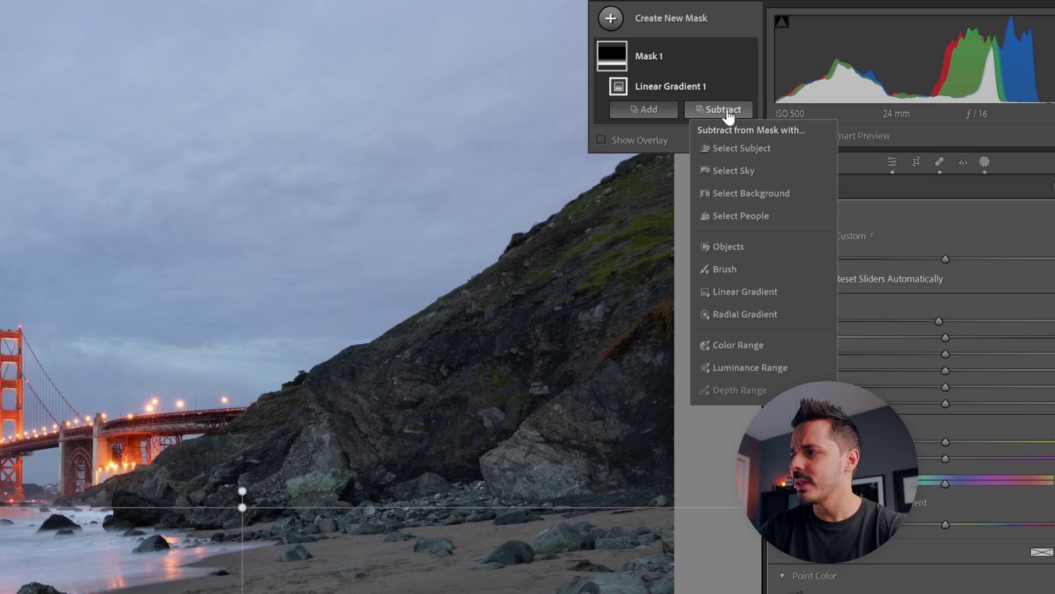
{"action": "left_click", "coordinate": [750, 367]}
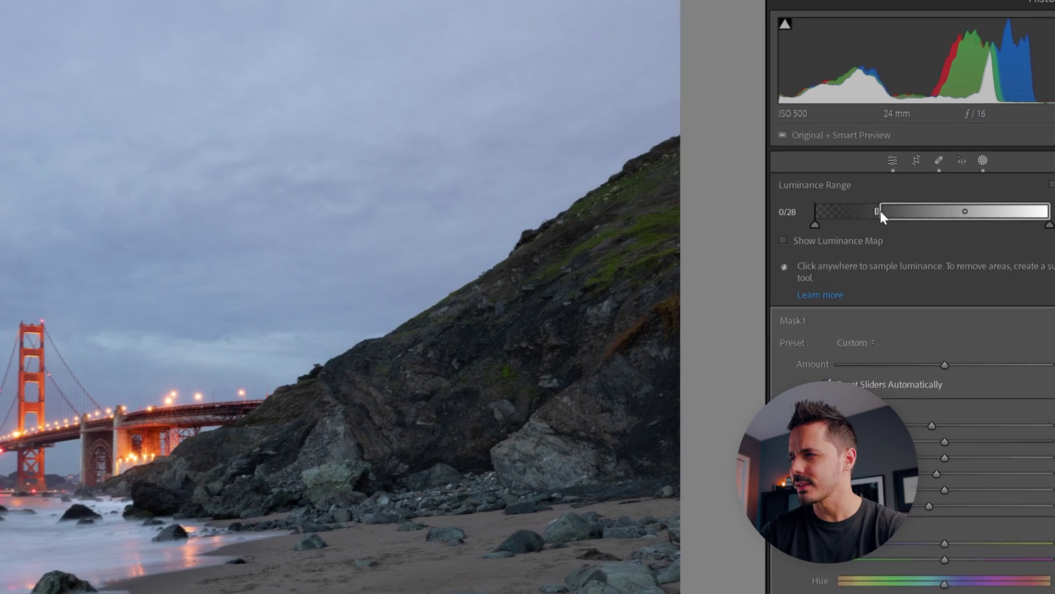
{"action": "left_click_drag", "start_coordinate": [880, 211], "coordinate": [893, 178]}
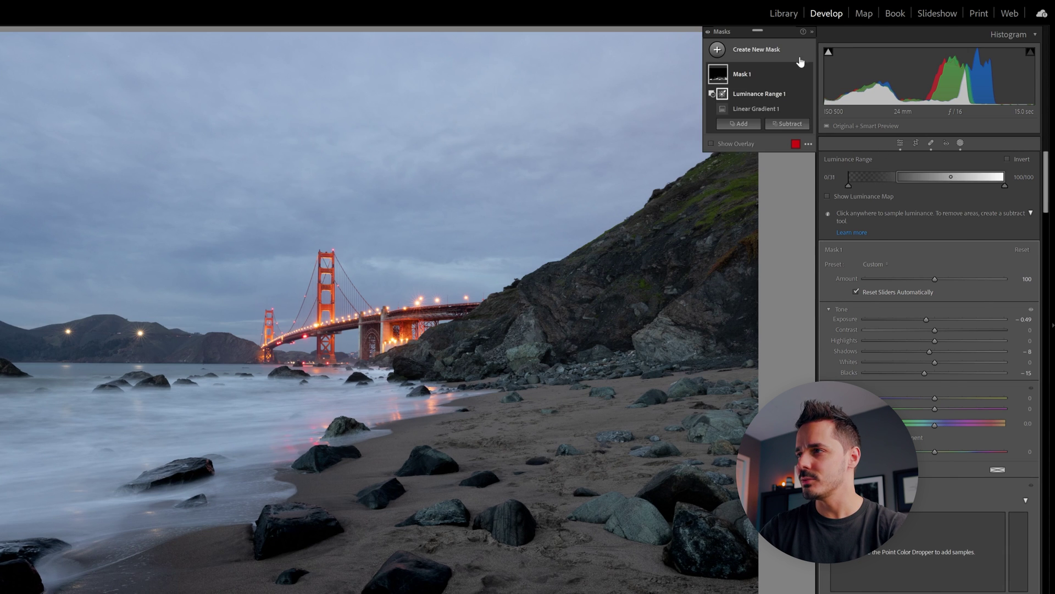
{"action": "left_click", "coordinate": [805, 60]}
{"action": "key", "text": "z"}
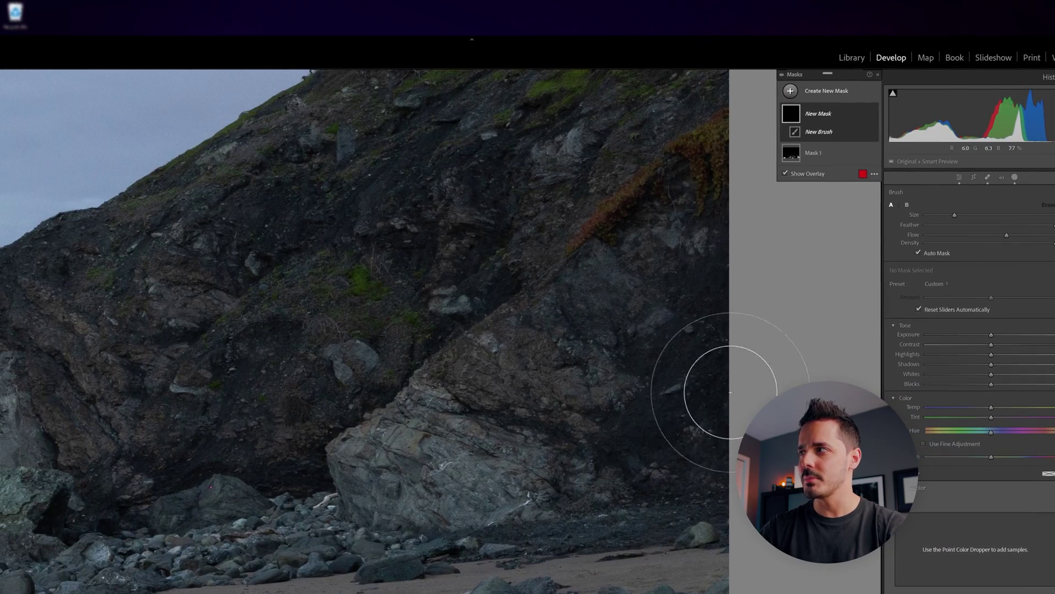
- Brush a mask over the rock, the boulder and up the cliff face
{"action": "mouse_move", "coordinate": [750, 358]}
{"action": "left_mouse_down"}
{"action": "mouse_move", "coordinate": [686, 483]}
{"action": "mouse_move", "coordinate": [748, 392]}
{"action": "mouse_move", "coordinate": [692, 414]}
{"action": "left_mouse_up"}
{"action": "left_click_drag", "start_coordinate": [723, 223], "coordinate": [678, 169]}
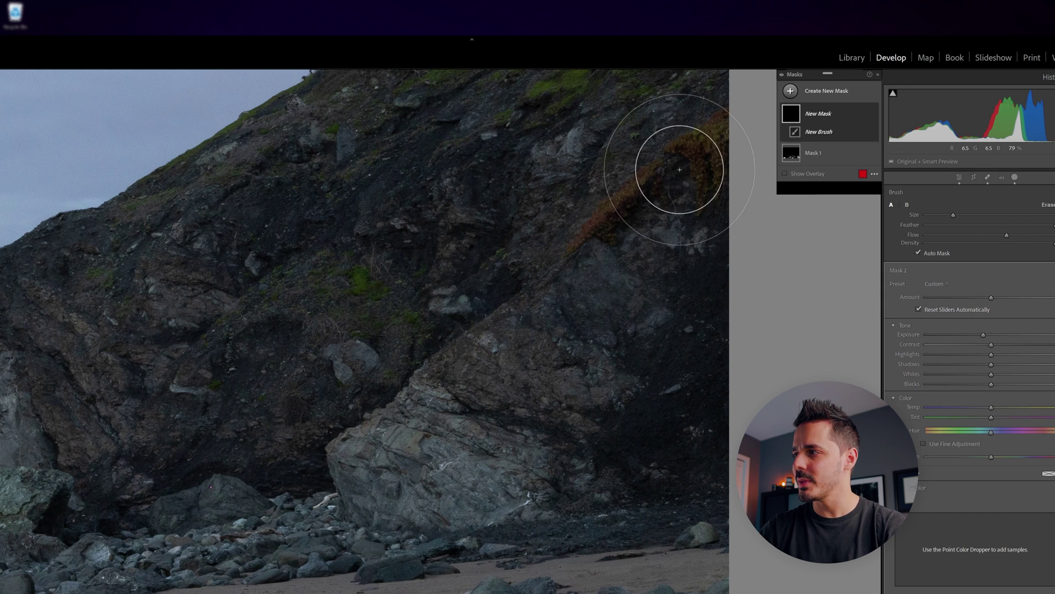
{"action": "scroll", "coordinate": [235, 452], "scroll_direction": "down", "scroll_amount": 1}
{"action": "left_click_drag", "start_coordinate": [235, 452], "coordinate": [265, 479]}
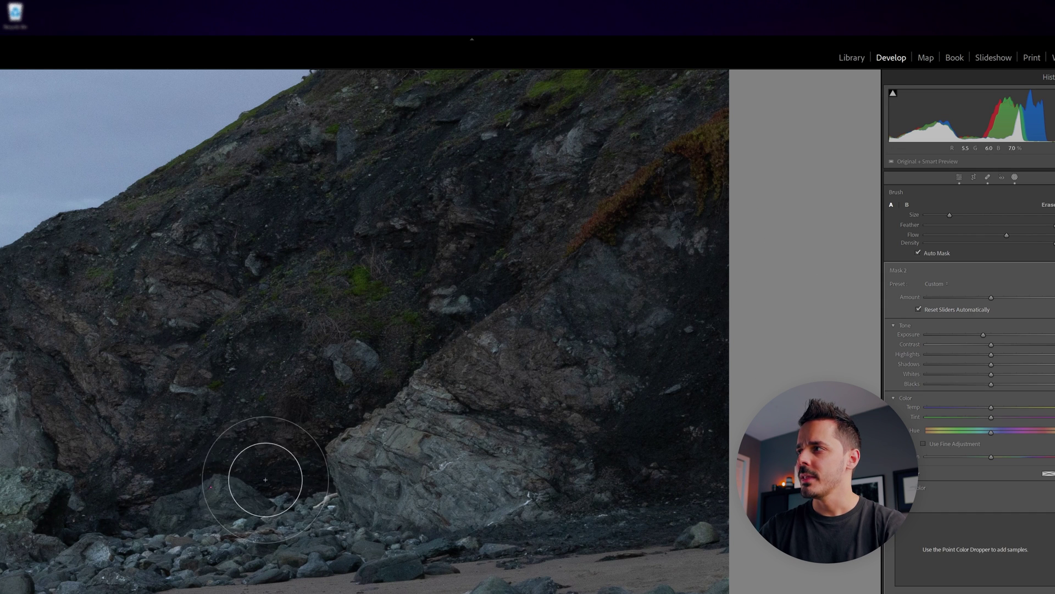
{"action": "left_click_drag", "start_coordinate": [603, 176], "coordinate": [632, 341]}
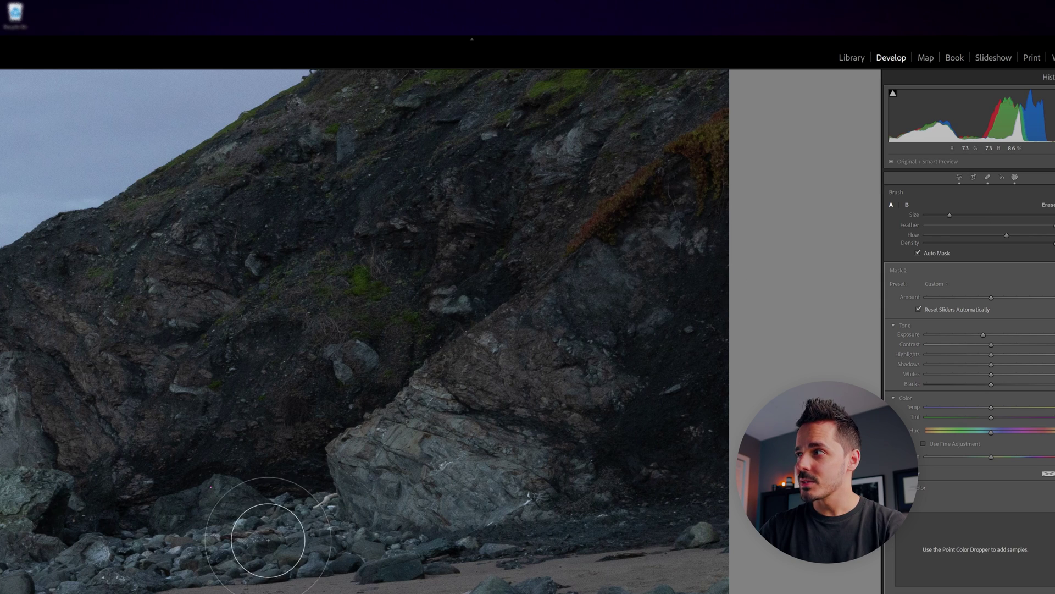
{"action": "key", "text": "z"}
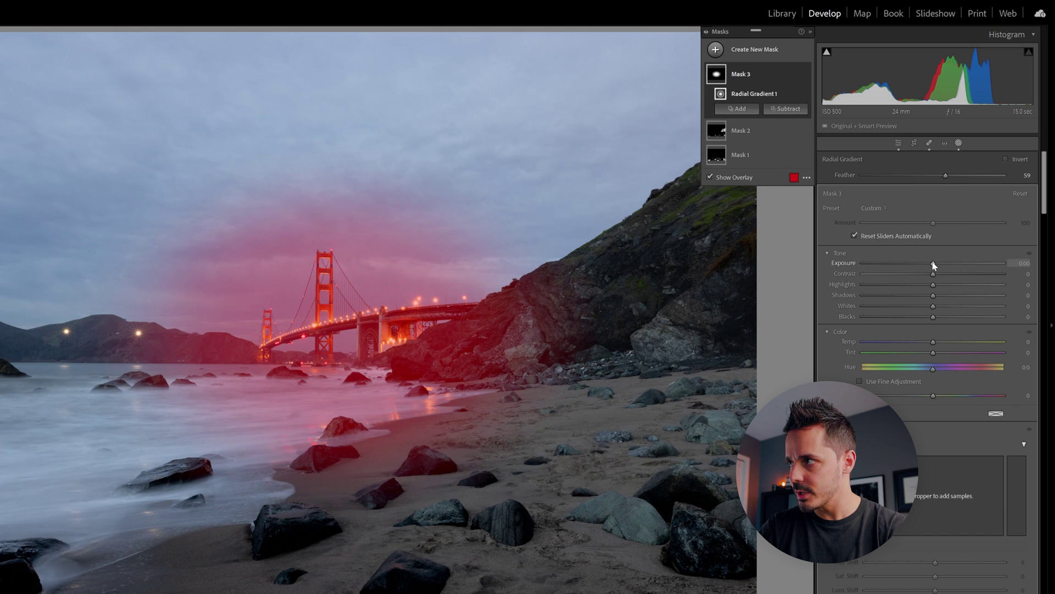
- Set the radial mask around the bridge to 0.12 exposure
{"action": "left_click_drag", "start_coordinate": [933, 264], "coordinate": [935, 264]}
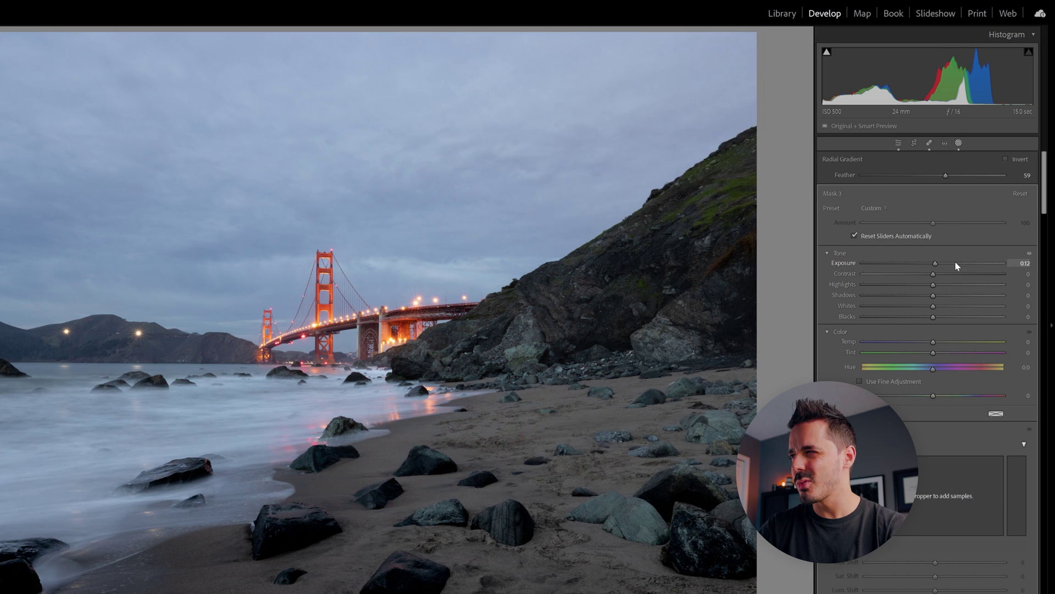
{"action": "left_click", "coordinate": [1025, 262]}
{"action": "key", "text": "Return"}
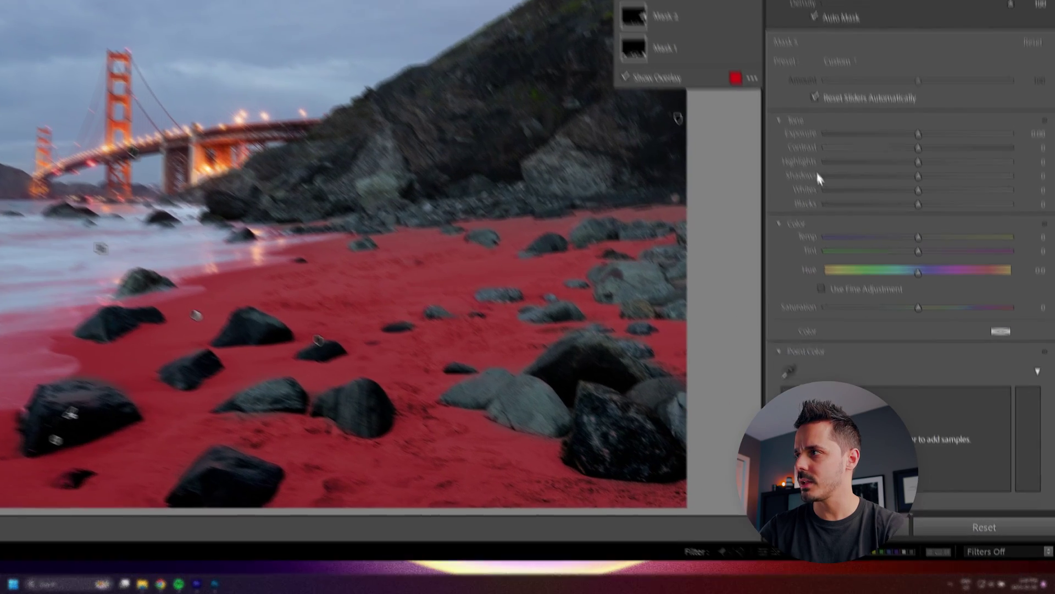
- Set the new sand mask (Mask 5) exposure to 0.23
{"action": "scroll", "coordinate": [882, 427], "scroll_direction": "down", "scroll_amount": 5}
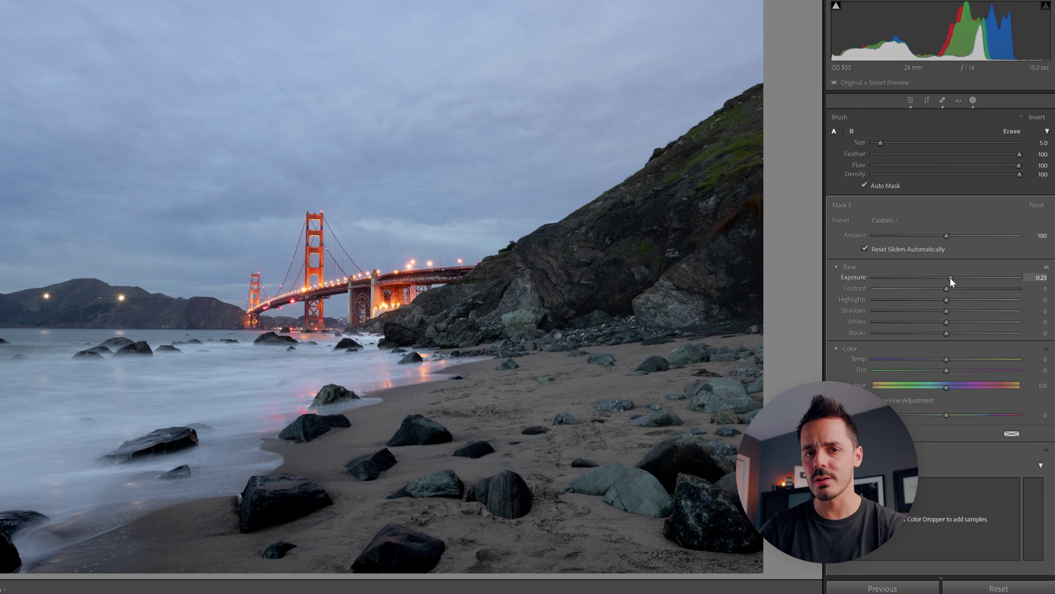
{"action": "left_click", "coordinate": [1041, 277]}
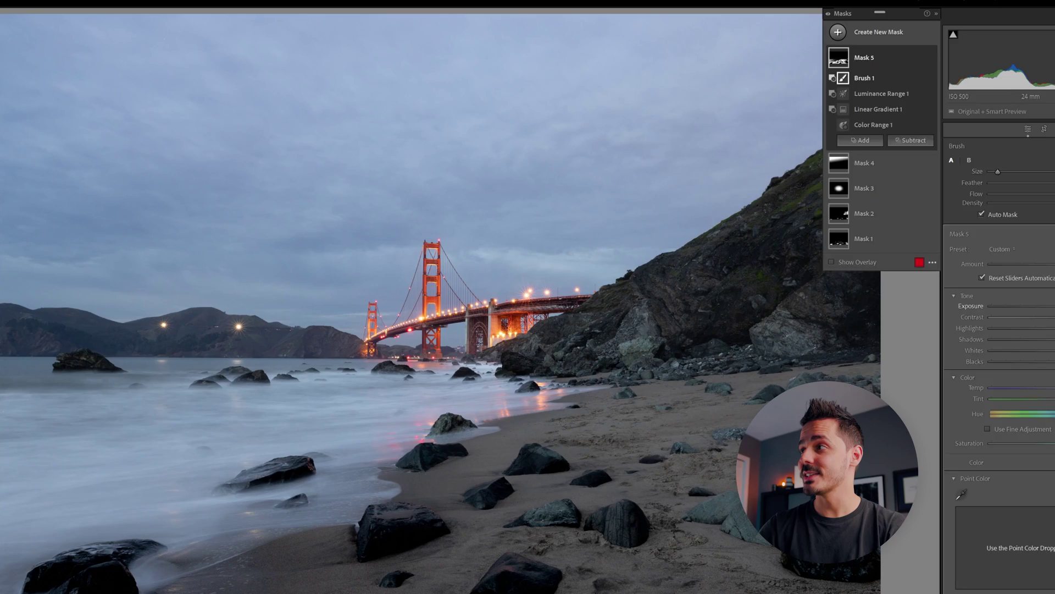
- Brush a mask over the surf and lower its Clarity to −27
{"action": "mouse_move", "coordinate": [22, 418]}
{"action": "left_mouse_down"}
{"action": "mouse_move", "coordinate": [388, 412]}
{"action": "mouse_move", "coordinate": [117, 495]}
{"action": "mouse_move", "coordinate": [271, 513]}
{"action": "mouse_move", "coordinate": [411, 398]}
{"action": "left_mouse_up"}
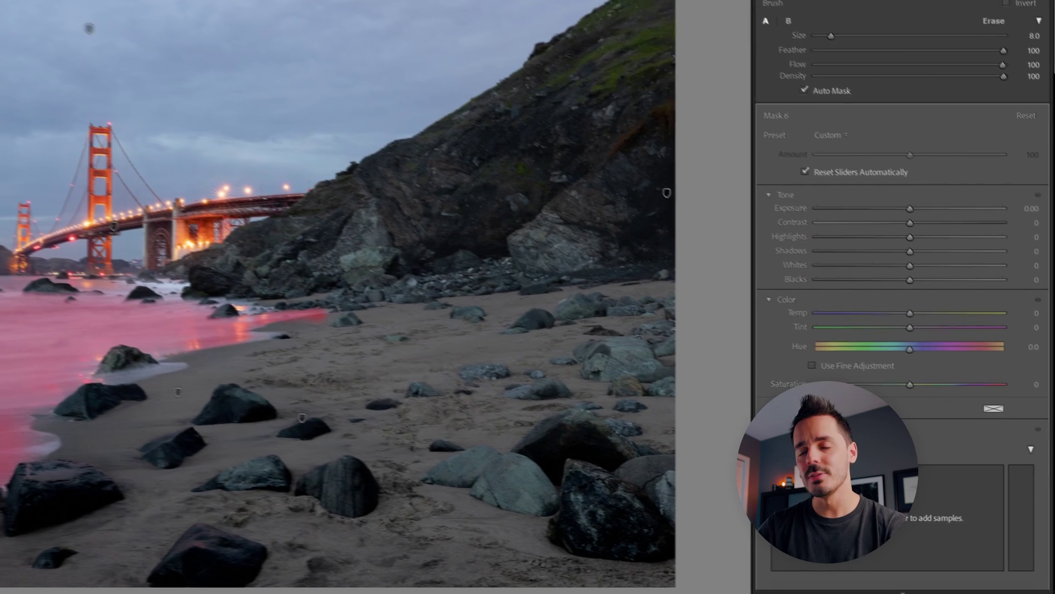
{"action": "scroll", "coordinate": [1052, 439], "scroll_direction": "down", "scroll_amount": 5}
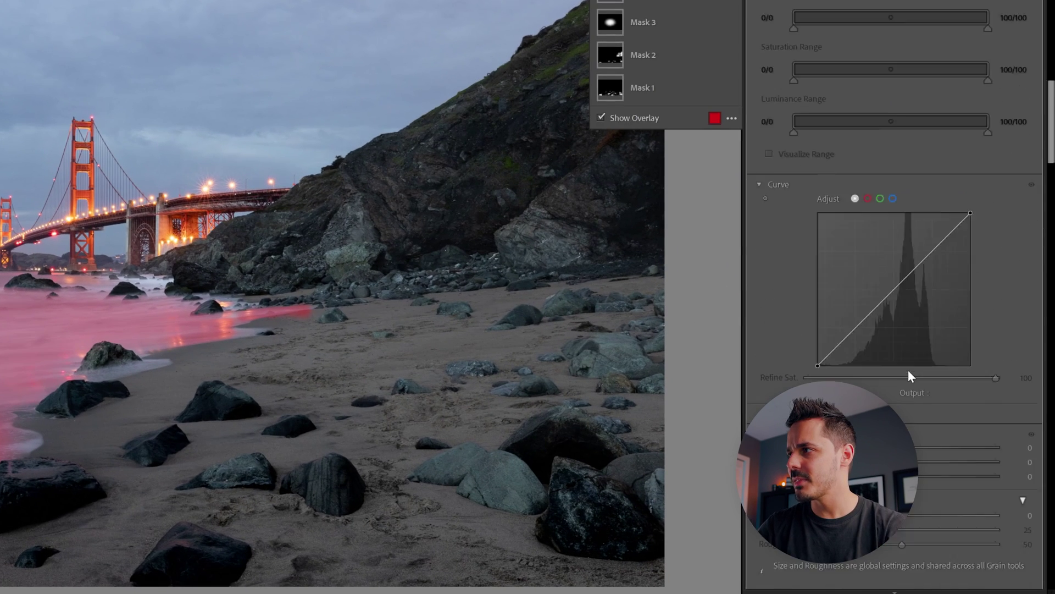
{"action": "scroll", "coordinate": [908, 376], "scroll_direction": "down", "scroll_amount": 4}
{"action": "left_click_drag", "start_coordinate": [904, 291], "coordinate": [877, 289]}
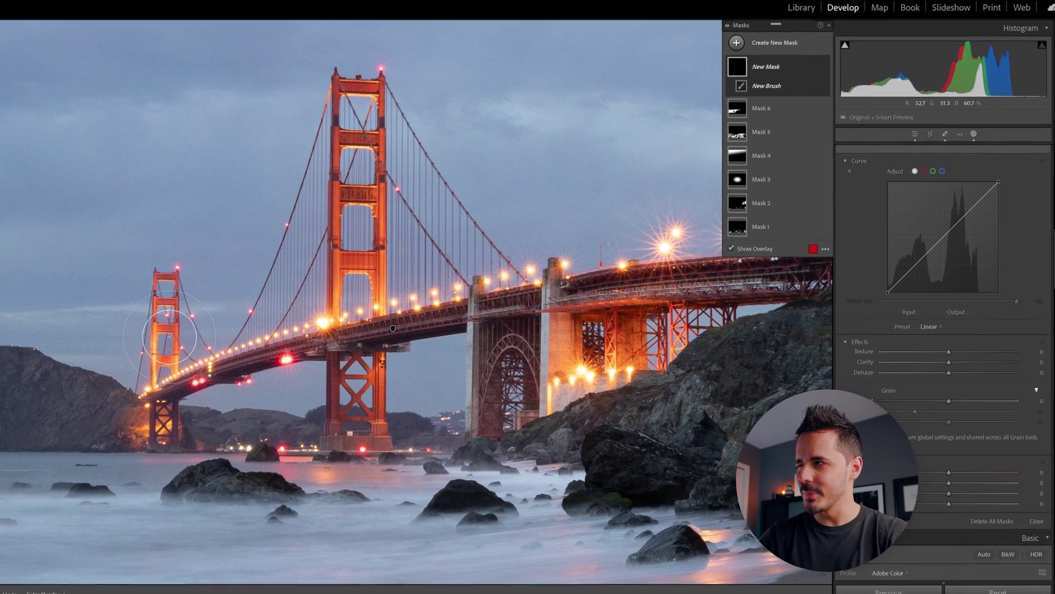
- Brush a mask over the bridge towers and along the right roadway
{"action": "mouse_move", "coordinate": [169, 336]}
{"action": "left_mouse_down"}
{"action": "mouse_move", "coordinate": [163, 429]}
{"action": "mouse_move", "coordinate": [347, 66]}
{"action": "mouse_move", "coordinate": [575, 346]}
{"action": "left_mouse_up"}
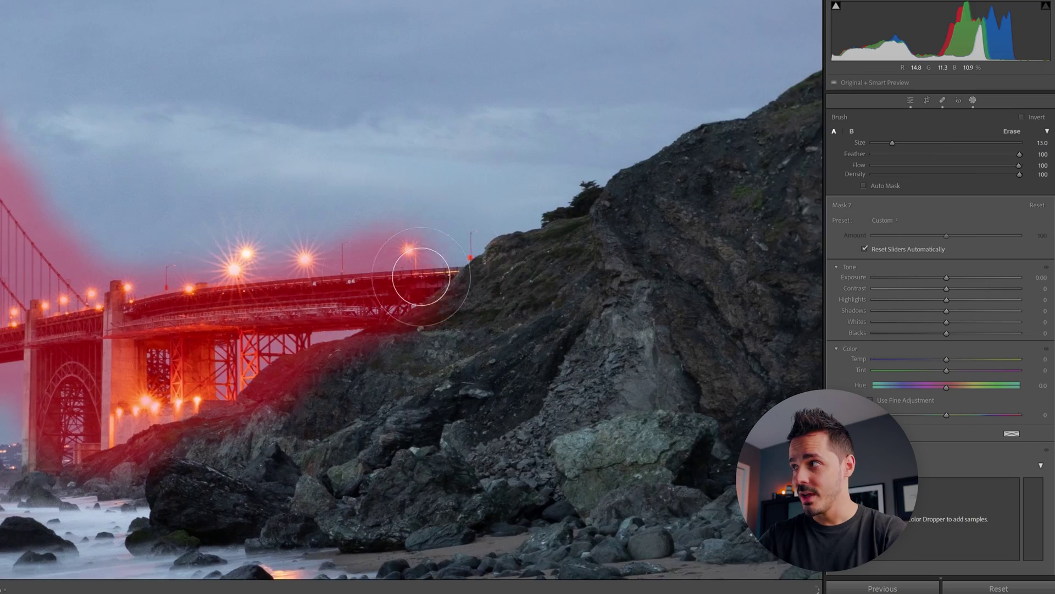
{"action": "left_click_drag", "start_coordinate": [419, 278], "coordinate": [489, 286]}
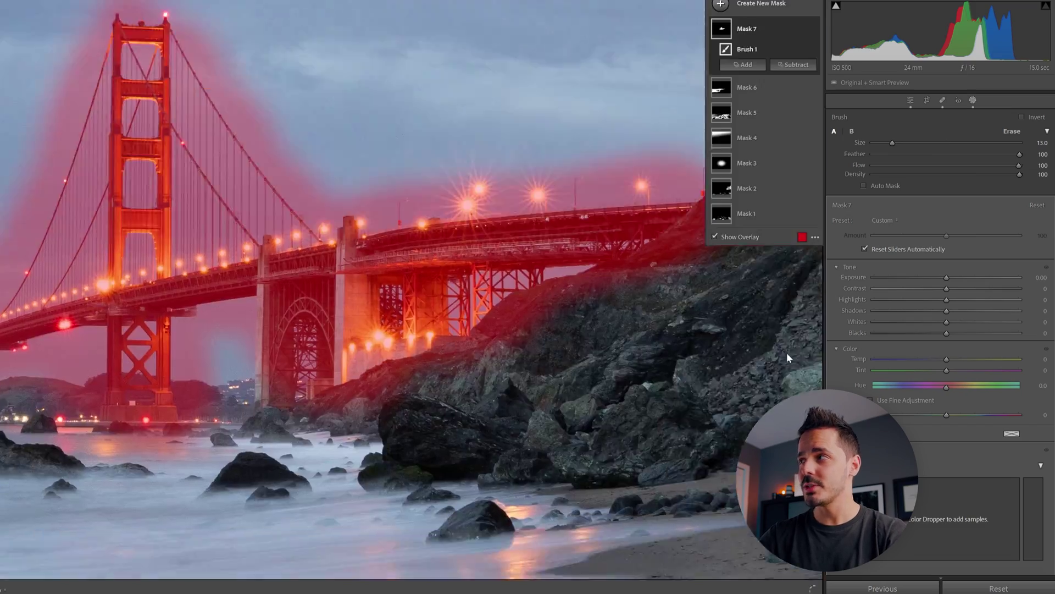
{"action": "scroll", "coordinate": [935, 330], "scroll_direction": "down", "scroll_amount": 3}
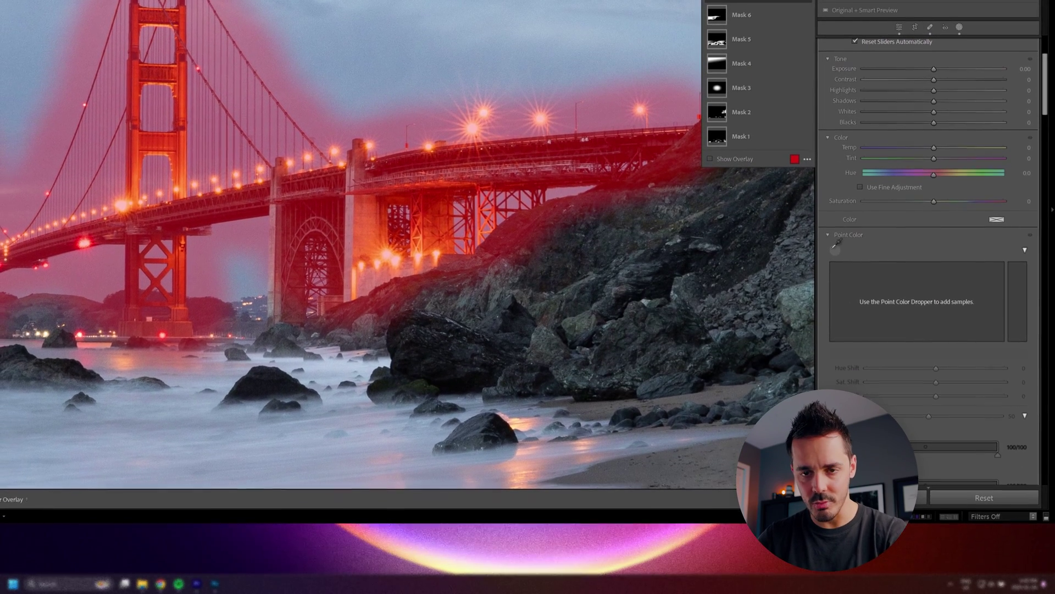
- Sample the bridge's red with Point Color and shift its hue (−15) and saturation (−4)
{"action": "left_click", "coordinate": [836, 245]}
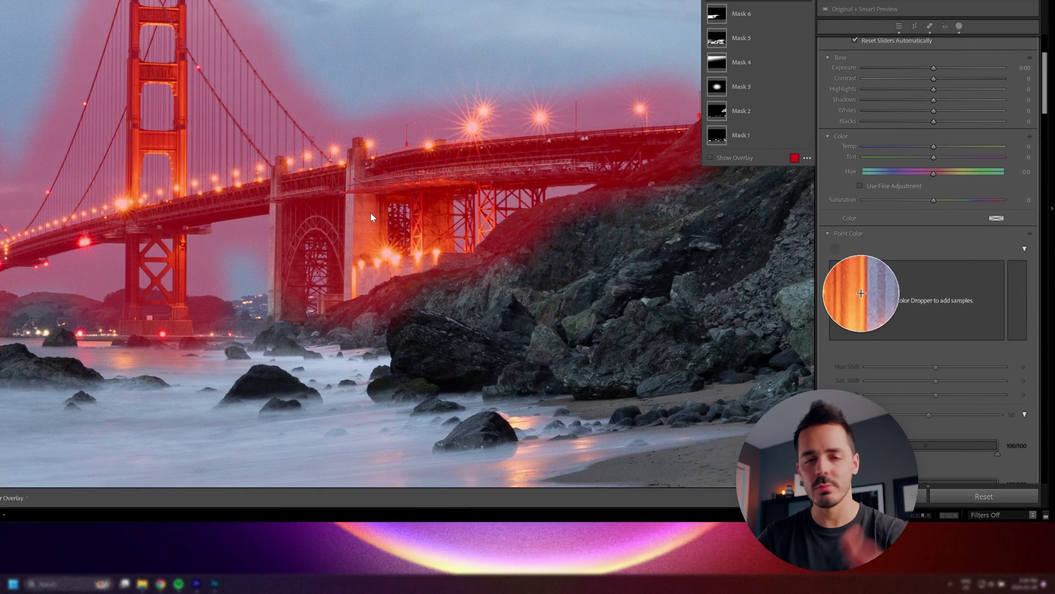
{"action": "left_click", "coordinate": [179, 195]}
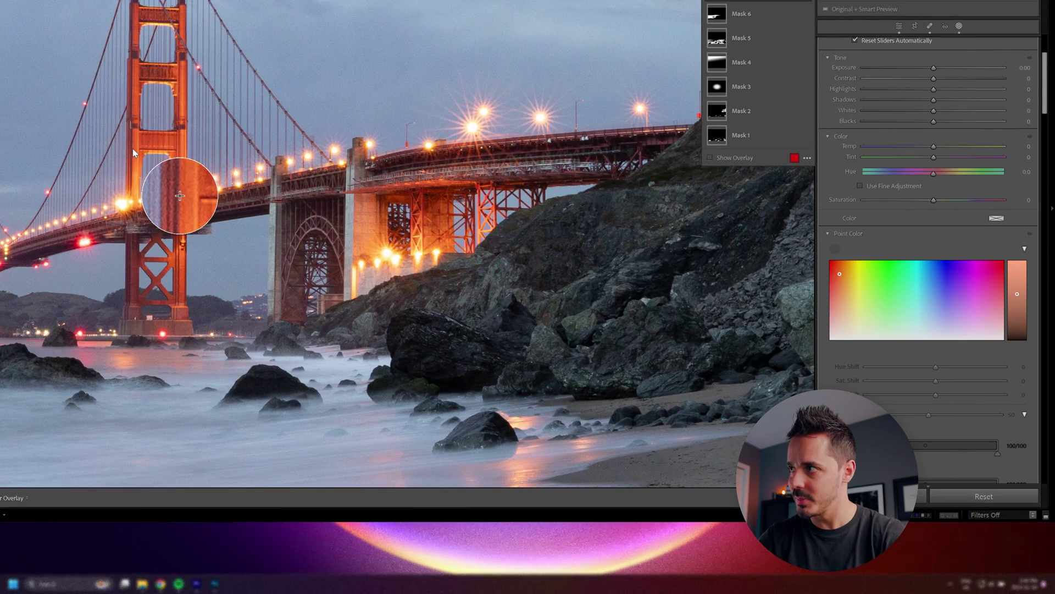
{"action": "left_click_drag", "start_coordinate": [915, 280], "coordinate": [905, 280]}
{"action": "mouse_move", "coordinate": [925, 366]}
{"action": "left_mouse_down"}
{"action": "mouse_move", "coordinate": [909, 367]}
{"action": "mouse_move", "coordinate": [923, 368]}
{"action": "left_mouse_up"}
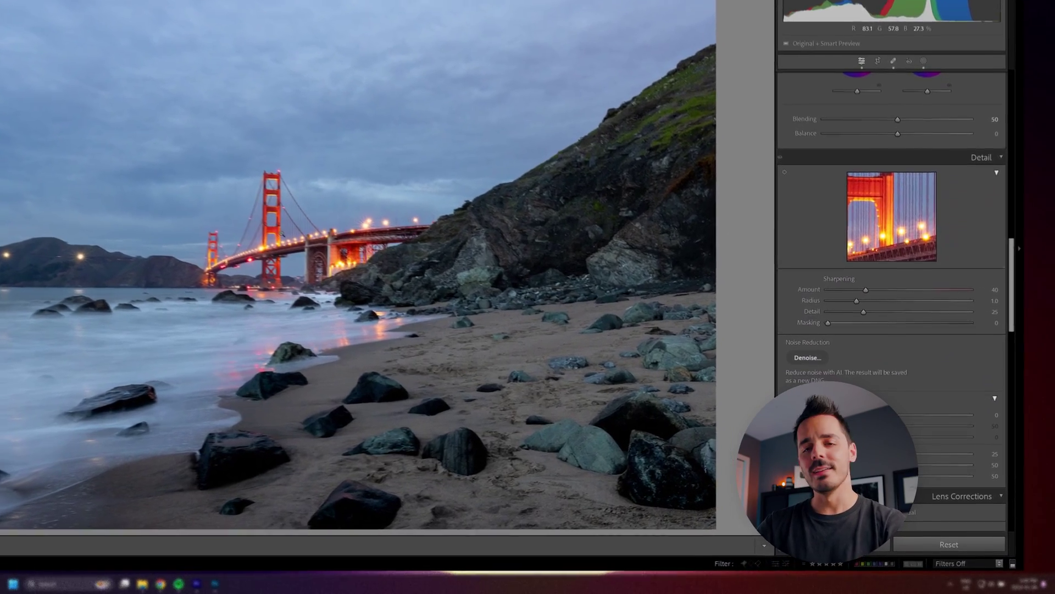
- Zoom in on the bridge and set sharpening Masking to 62 and Amount to 60
{"action": "left_click", "coordinate": [391, 283]}
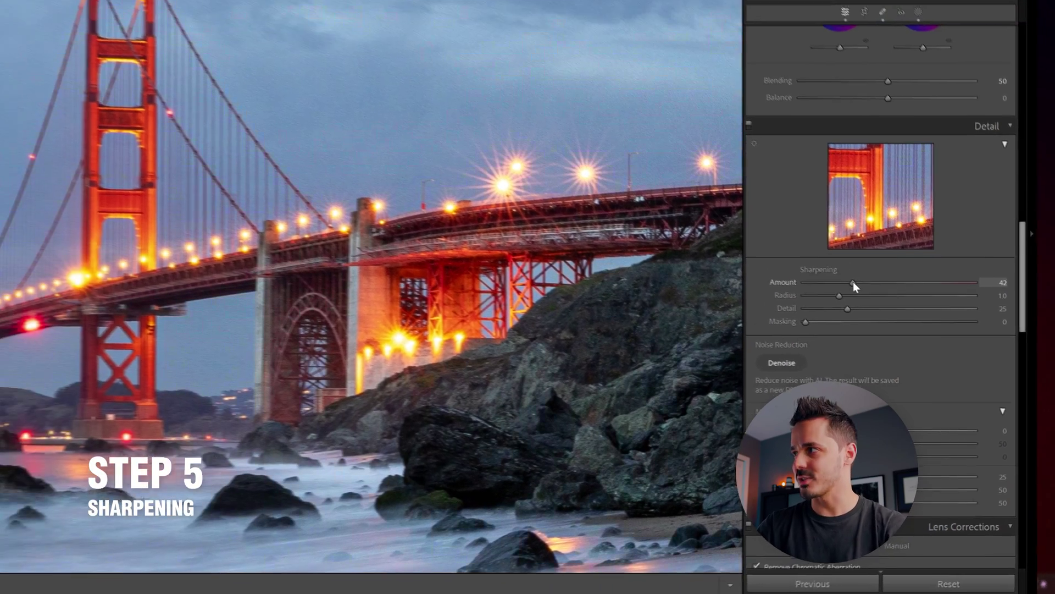
{"action": "left_click", "coordinate": [815, 268], "text": "alt"}
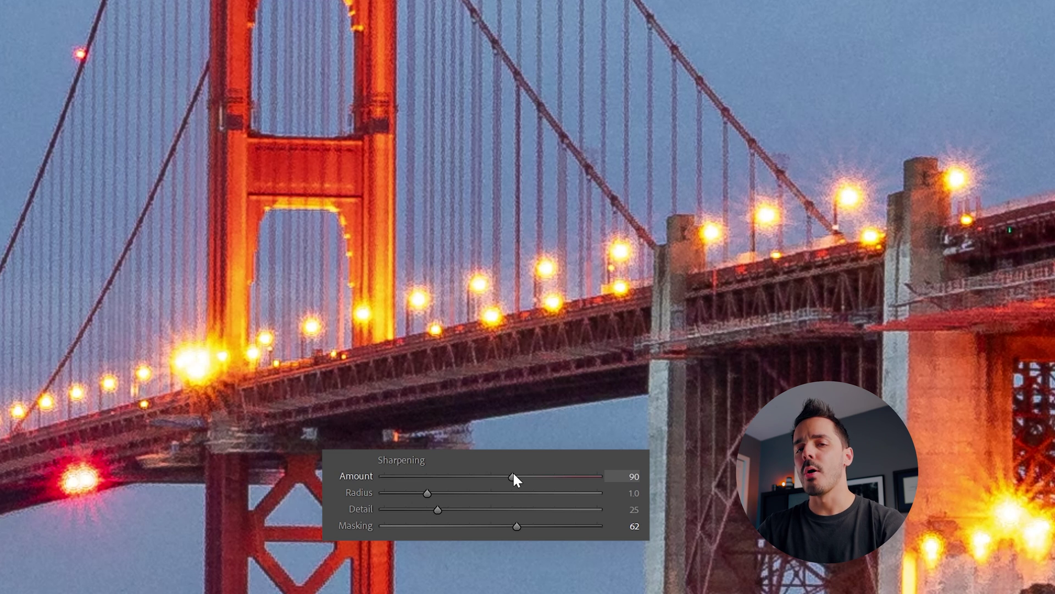
{"action": "left_click_drag", "start_coordinate": [514, 473], "coordinate": [464, 479]}
{"action": "left_click", "coordinate": [632, 476]}
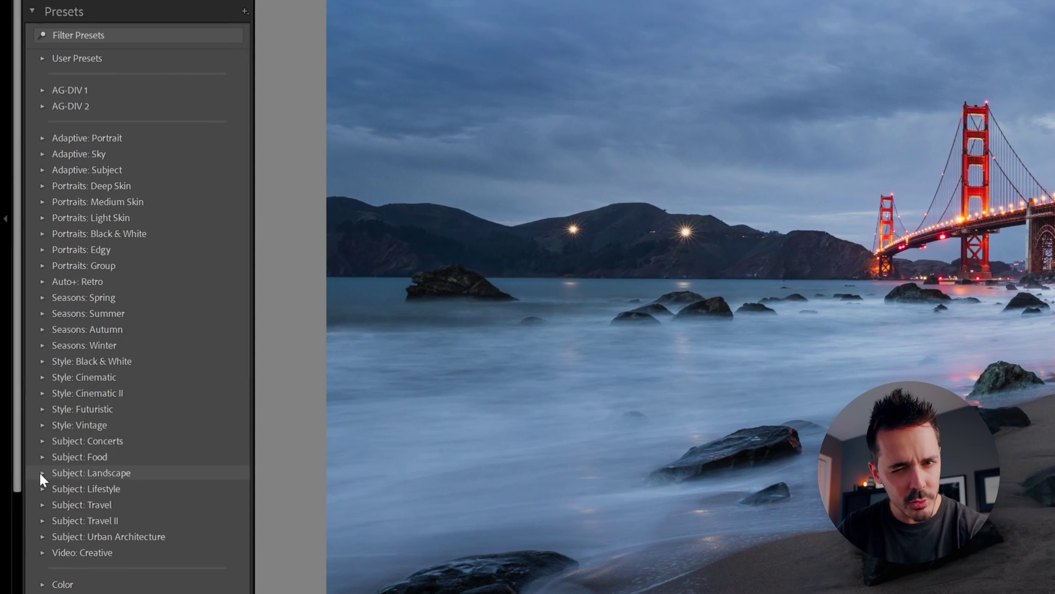
- Expand the Subject: Landscape presets and preview one giving a grey, moody look
{"action": "left_click", "coordinate": [41, 474]}
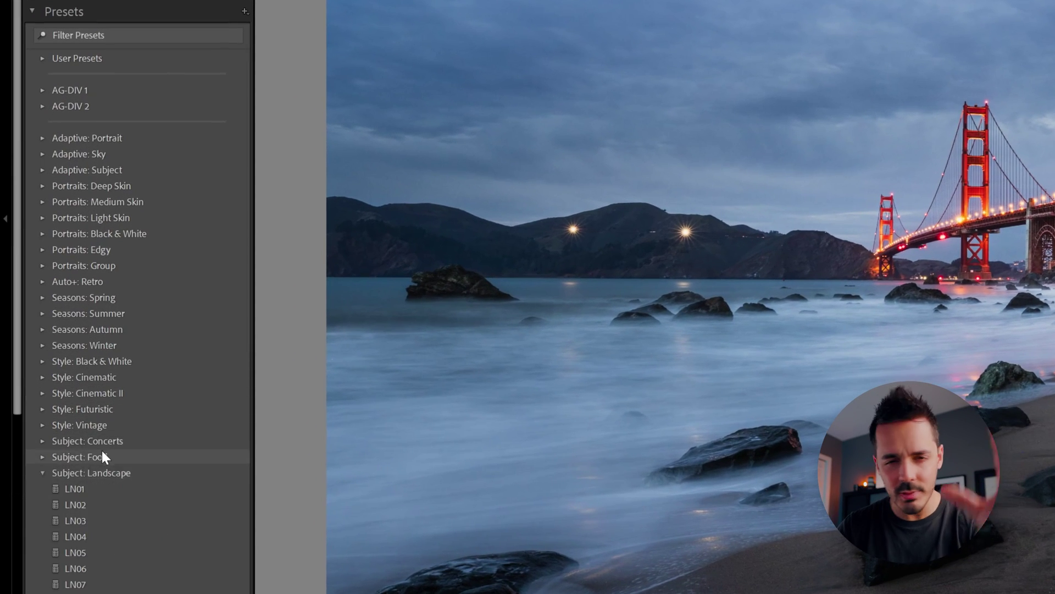
{"action": "scroll", "coordinate": [105, 440], "scroll_direction": "down", "scroll_amount": 5}
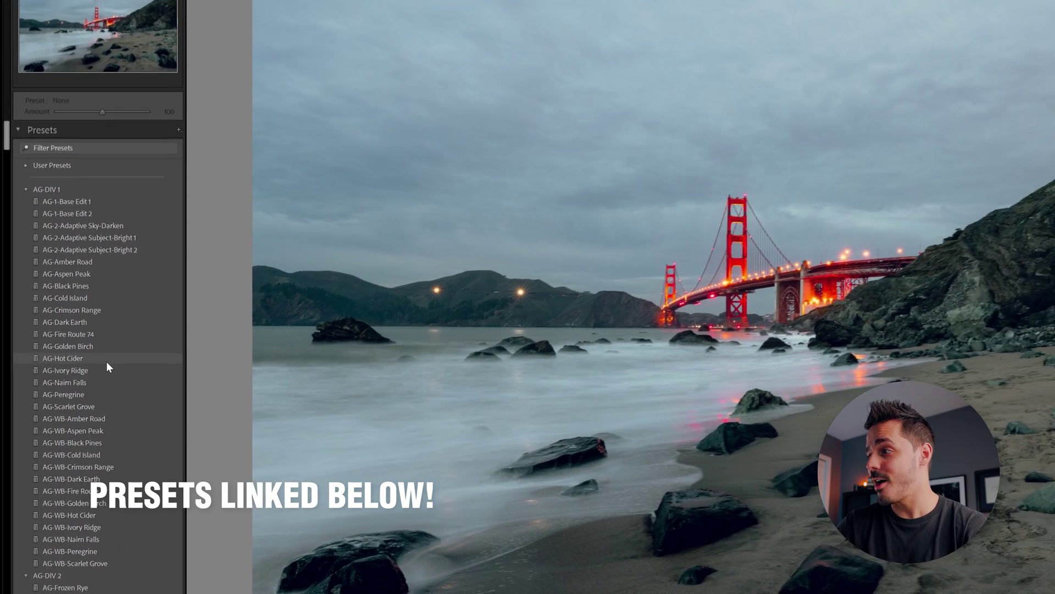
{"action": "mouse_move", "coordinate": [107, 361]}
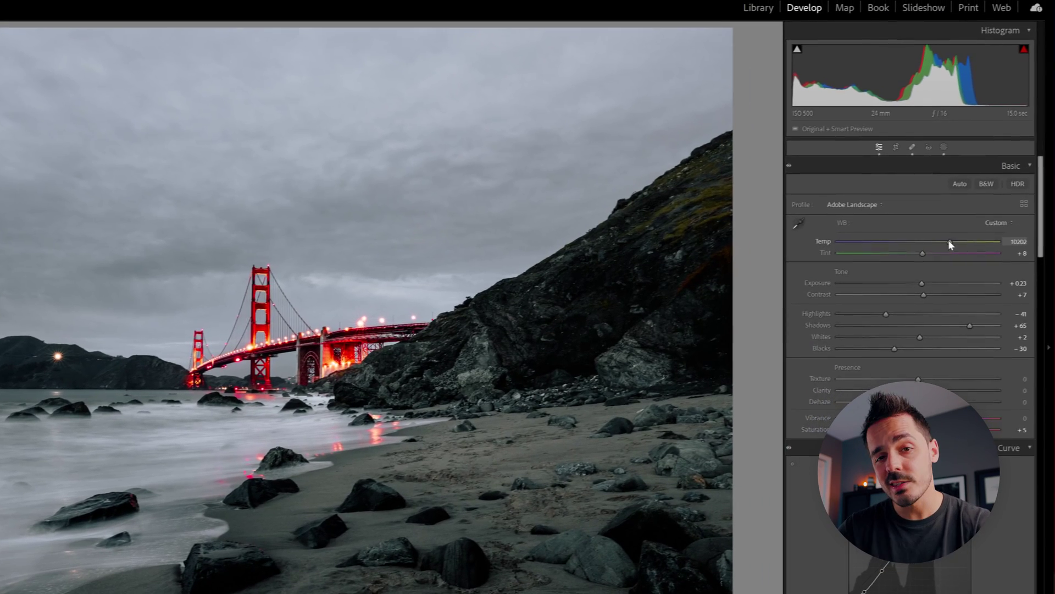
- Adjust the colour temperature and blend in the AG-Fire Route 74 preset at amount 90
{"action": "mouse_move", "coordinate": [1040, 228]}
{"action": "left_mouse_down"}
{"action": "mouse_move", "coordinate": [993, 229]}
{"action": "mouse_move", "coordinate": [1027, 232]}
{"action": "left_mouse_up"}
{"action": "mouse_move", "coordinate": [919, 244]}
{"action": "left_mouse_down"}
{"action": "mouse_move", "coordinate": [945, 244]}
{"action": "mouse_move", "coordinate": [918, 242]}
{"action": "mouse_move", "coordinate": [931, 244]}
{"action": "left_mouse_up"}
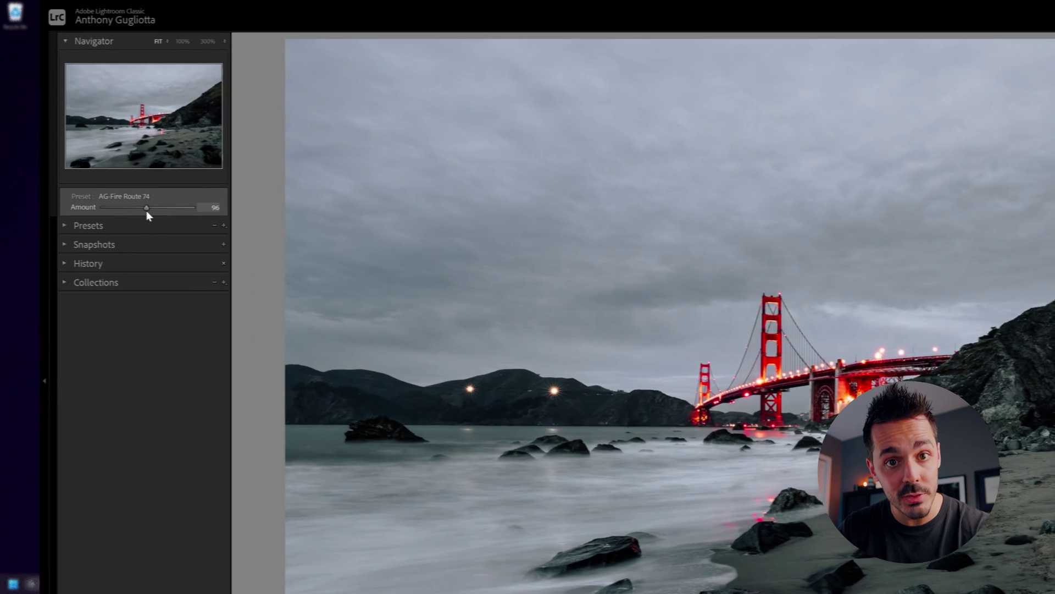
{"action": "left_click_drag", "start_coordinate": [149, 210], "coordinate": [147, 211]}
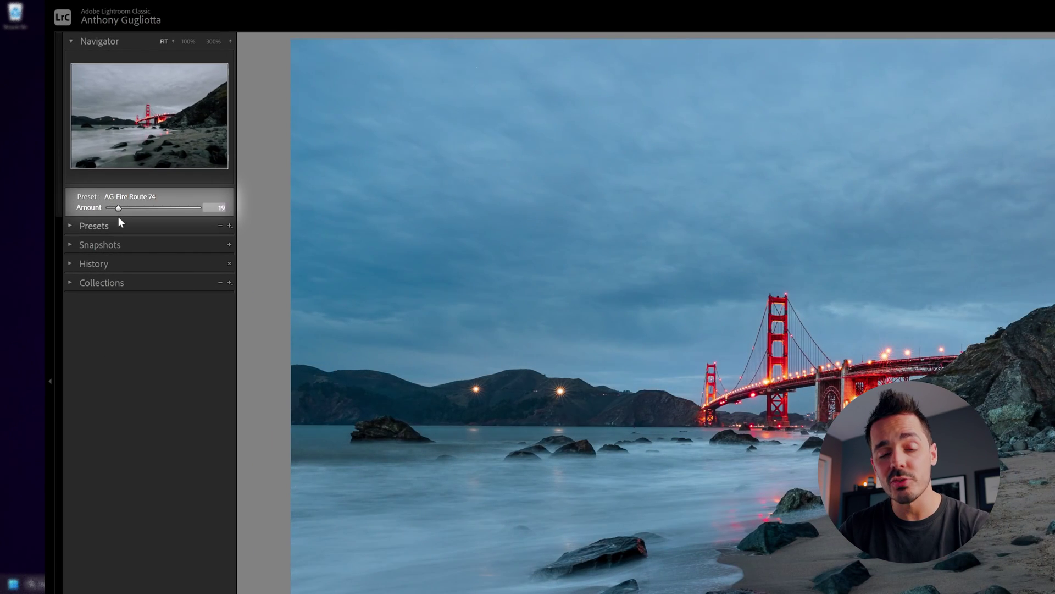
{"action": "left_click_drag", "start_coordinate": [117, 217], "coordinate": [193, 215]}
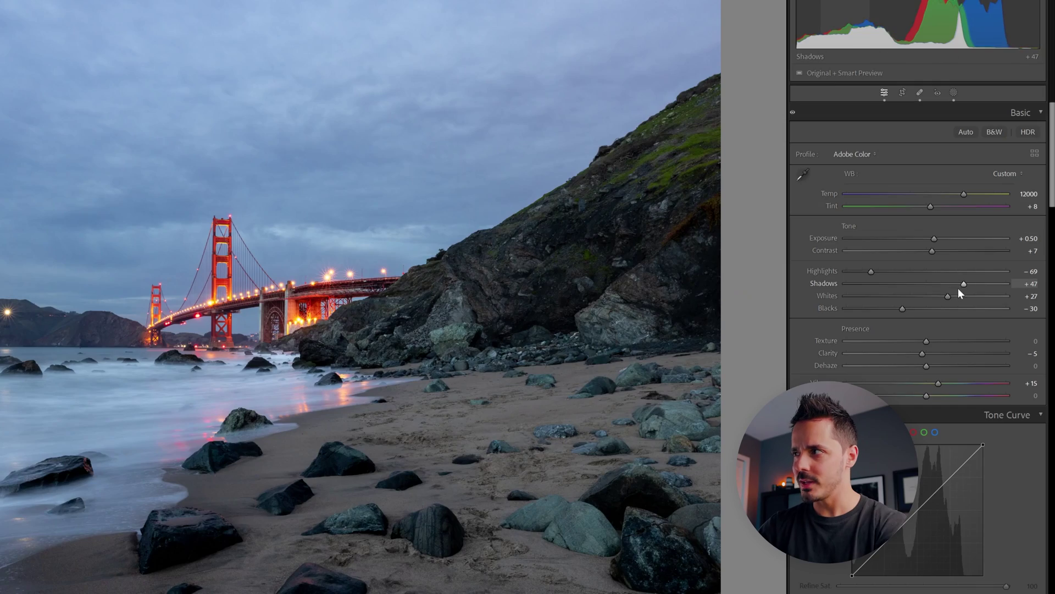
- Lower shadows and whites, white-balance from the water, then set exposure +0.34 and shadows +70
{"action": "left_click_drag", "start_coordinate": [961, 286], "coordinate": [922, 317]}
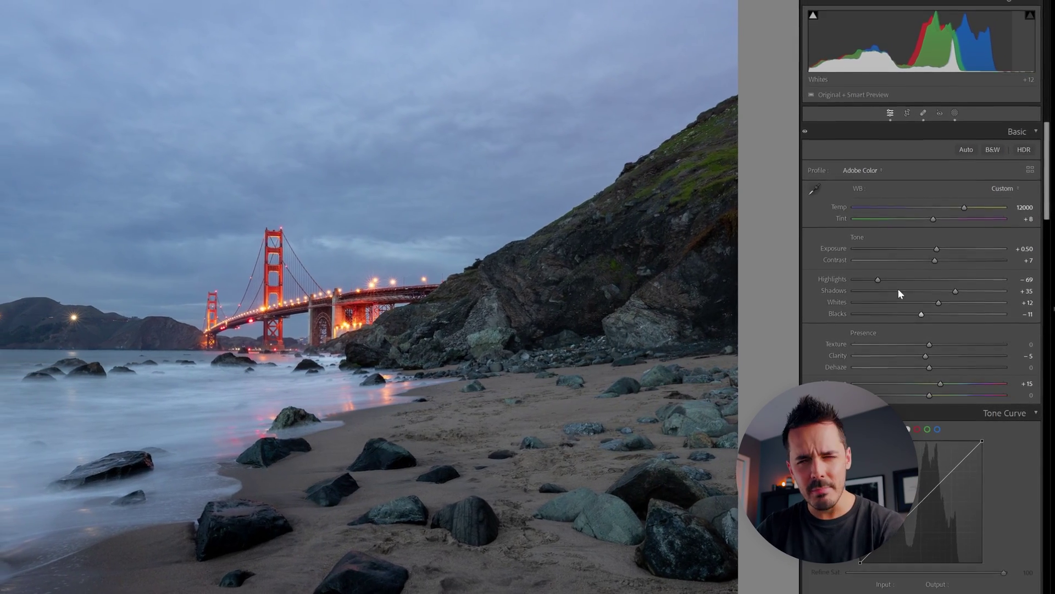
{"action": "left_click", "coordinate": [817, 191]}
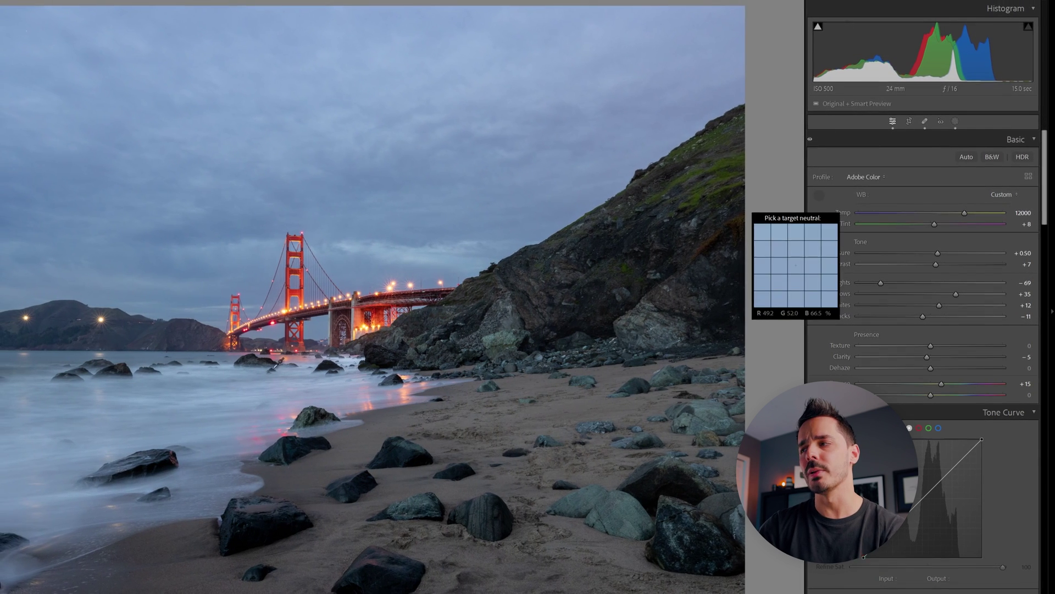
{"action": "left_click", "coordinate": [221, 401]}
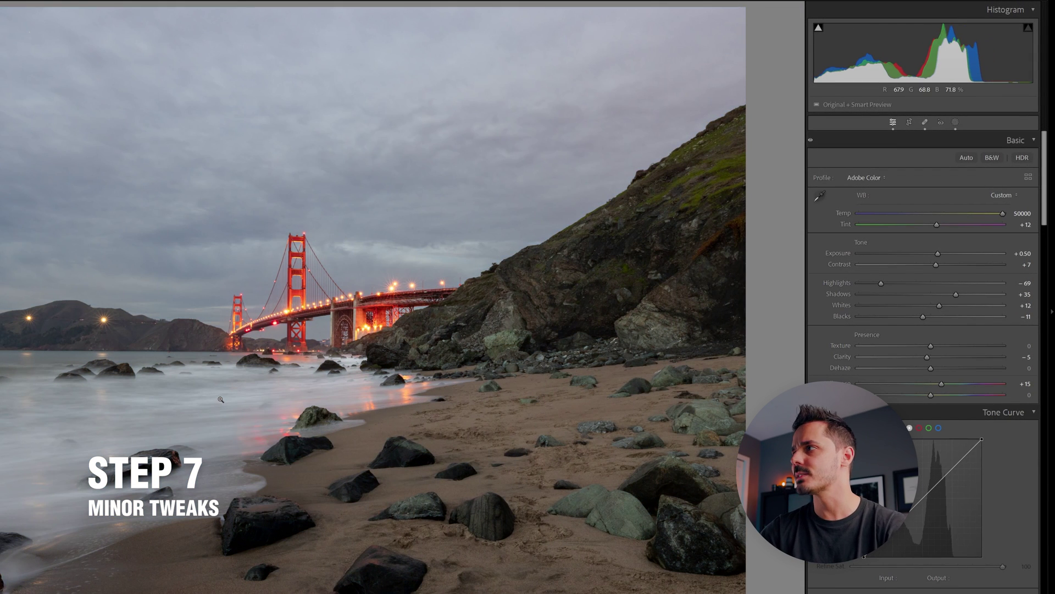
{"action": "left_click_drag", "start_coordinate": [937, 253], "coordinate": [930, 240]}
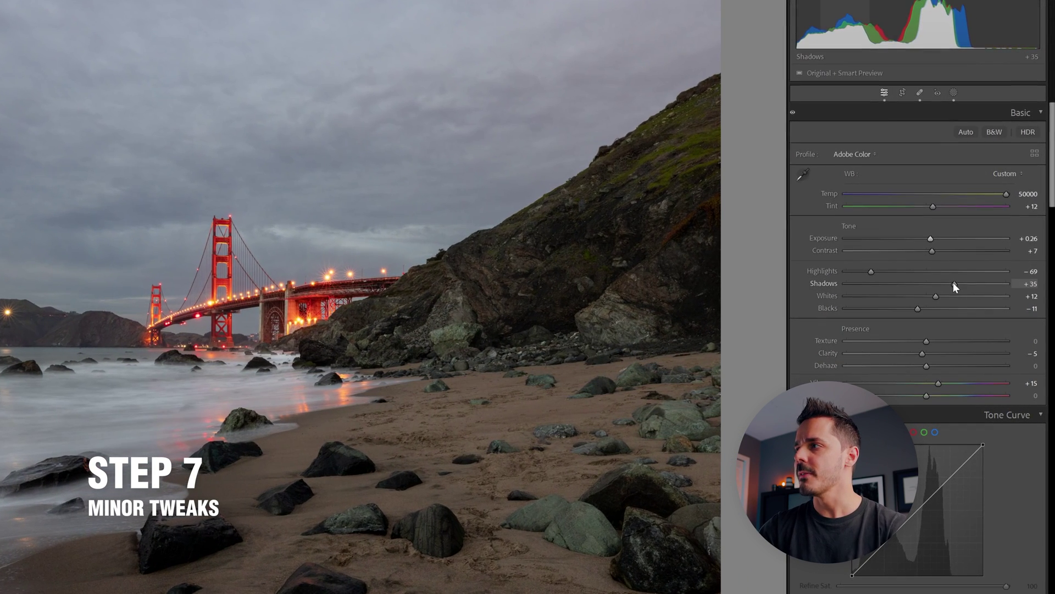
{"action": "left_click_drag", "start_coordinate": [953, 282], "coordinate": [981, 282]}
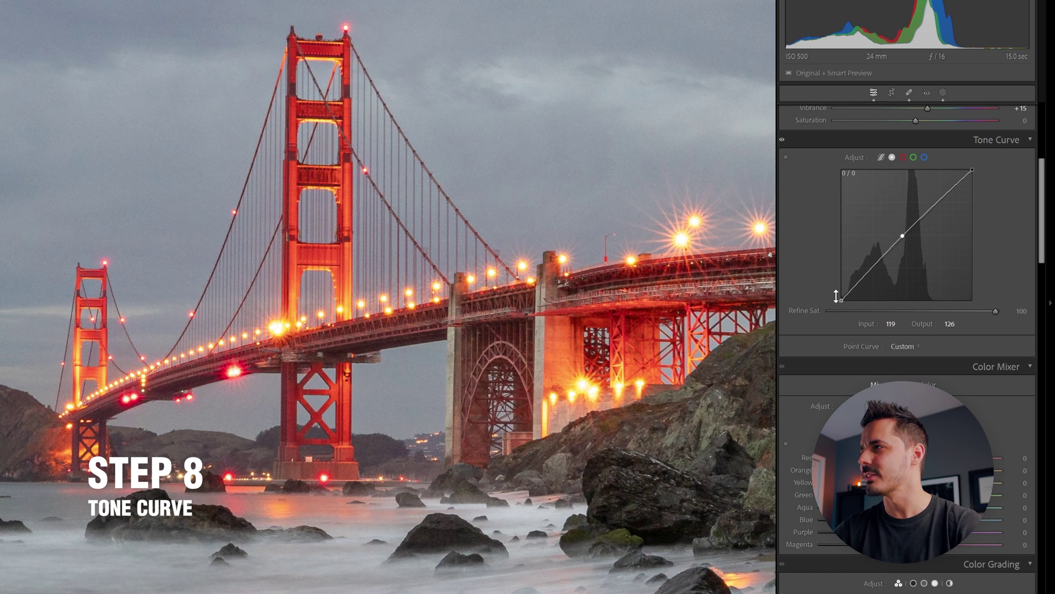
- Raise the curve's black point, drop its white point to 243, and add highlight and shadow points
{"action": "left_click_drag", "start_coordinate": [834, 292], "coordinate": [865, 275]}
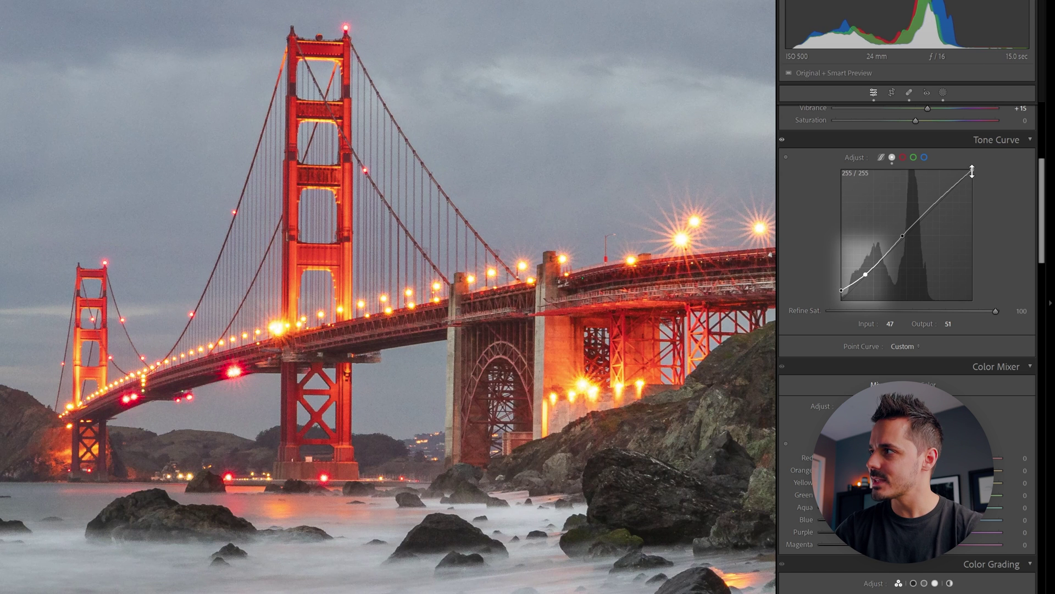
{"action": "left_click_drag", "start_coordinate": [972, 172], "coordinate": [973, 175]}
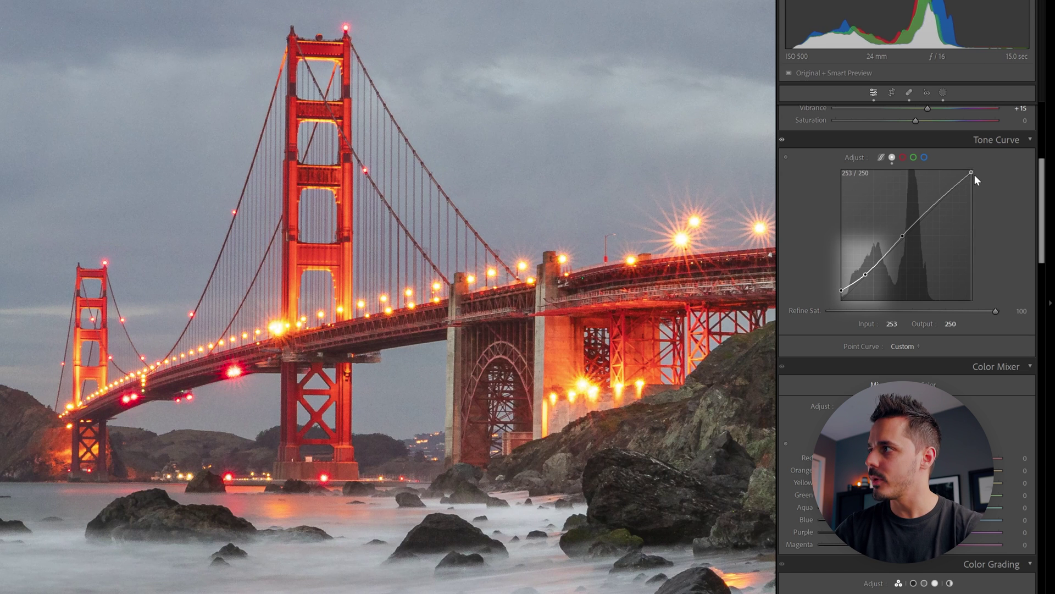
{"action": "left_click", "coordinate": [943, 193]}
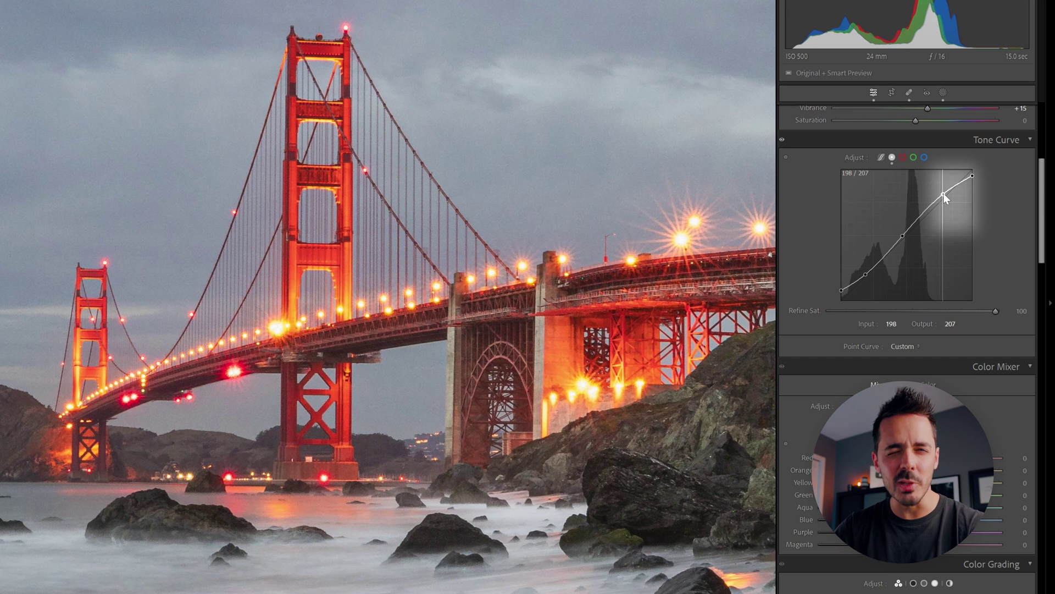
{"action": "left_click_drag", "start_coordinate": [943, 193], "coordinate": [944, 194]}
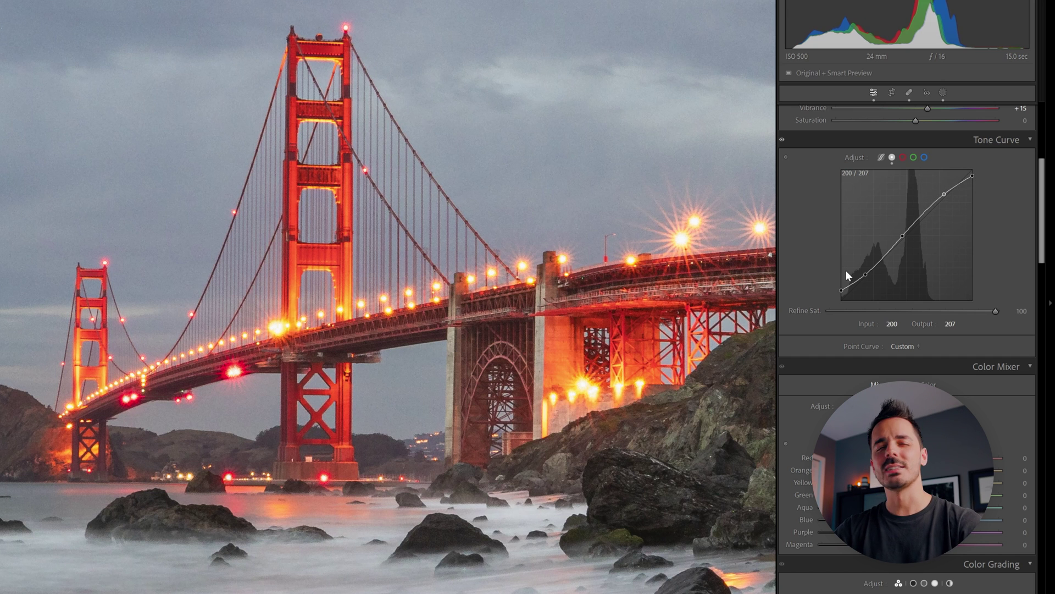
{"action": "left_click", "coordinate": [865, 275]}
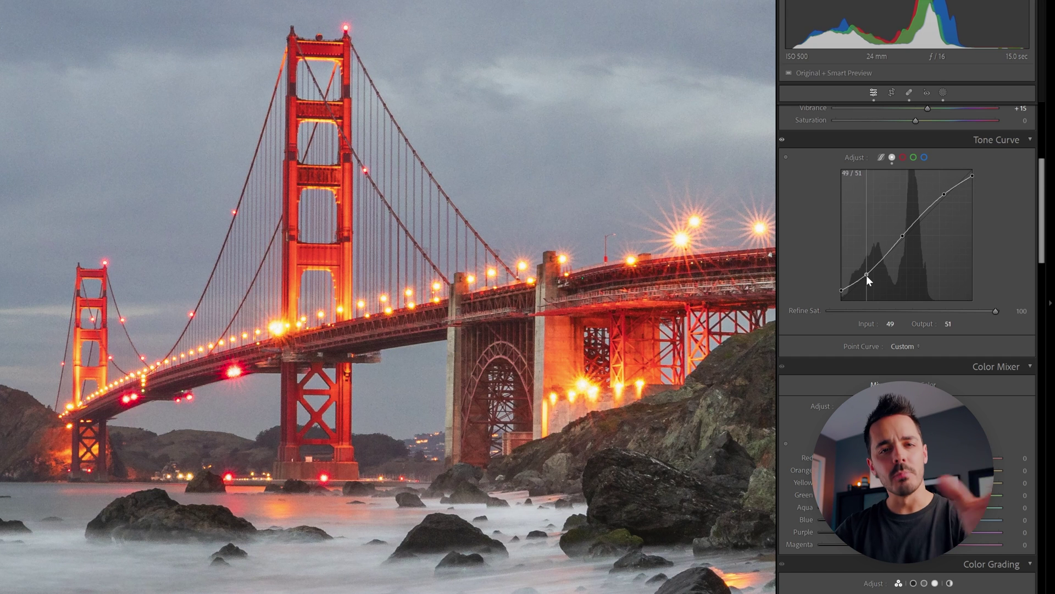
{"action": "left_click", "coordinate": [839, 292]}
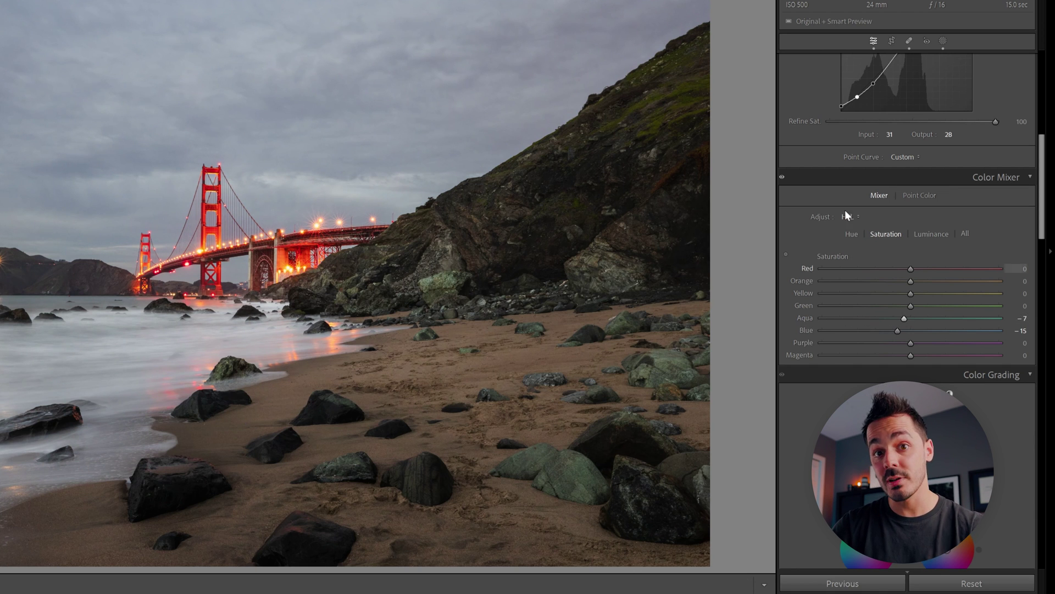
- Shift the blue hue toward purple and the aqua hue to +7 in HSL
{"action": "left_click", "coordinate": [852, 233]}
{"action": "left_click_drag", "start_coordinate": [911, 331], "coordinate": [996, 329]}
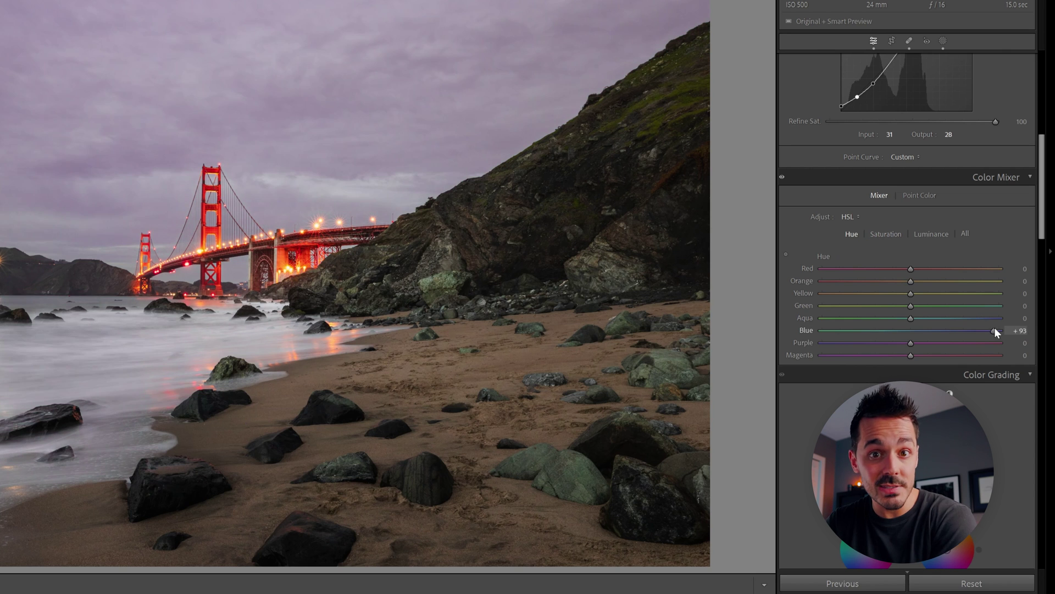
{"action": "left_click", "coordinate": [916, 325]}
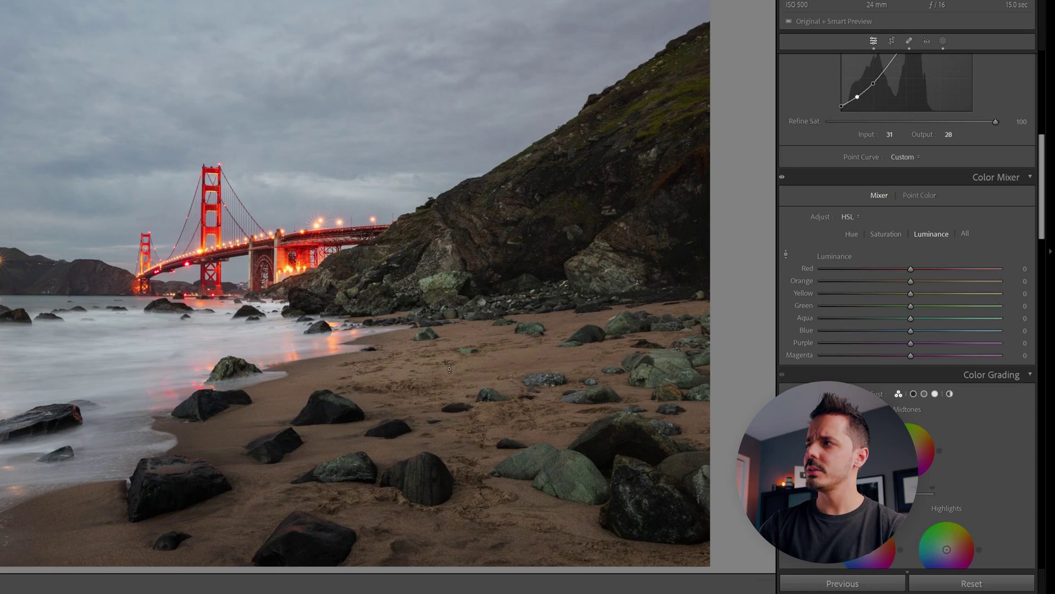
- Test orange and yellow luminance up to +61, settling at Orange 0 and Yellow +1
{"action": "key", "text": "Down"}
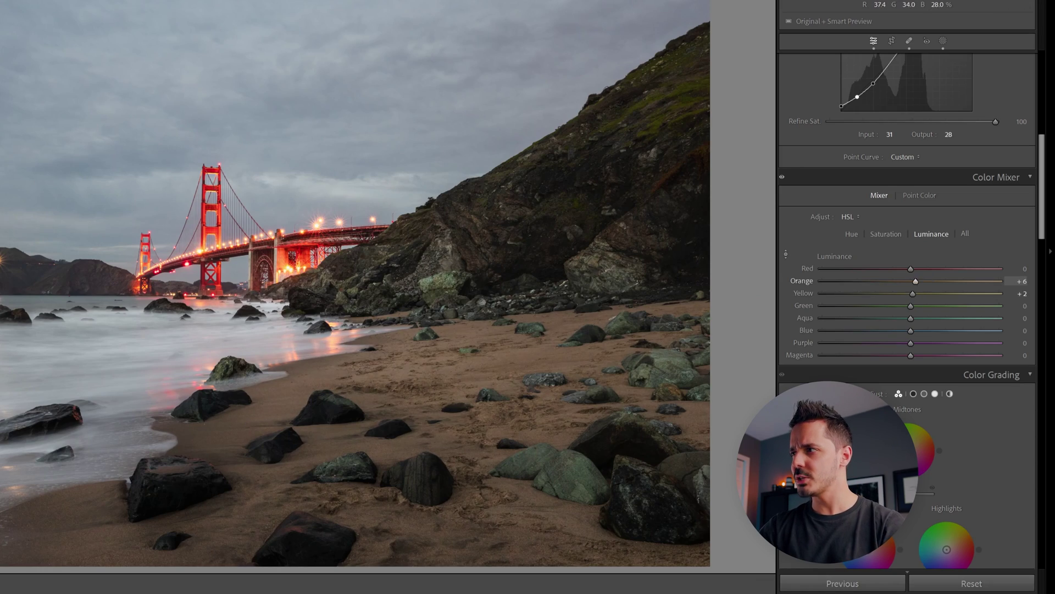
{"action": "key", "text": "shift+Up"}
{"action": "key", "text": "shift+Up"}
{"action": "key", "text": "shift+Up"}
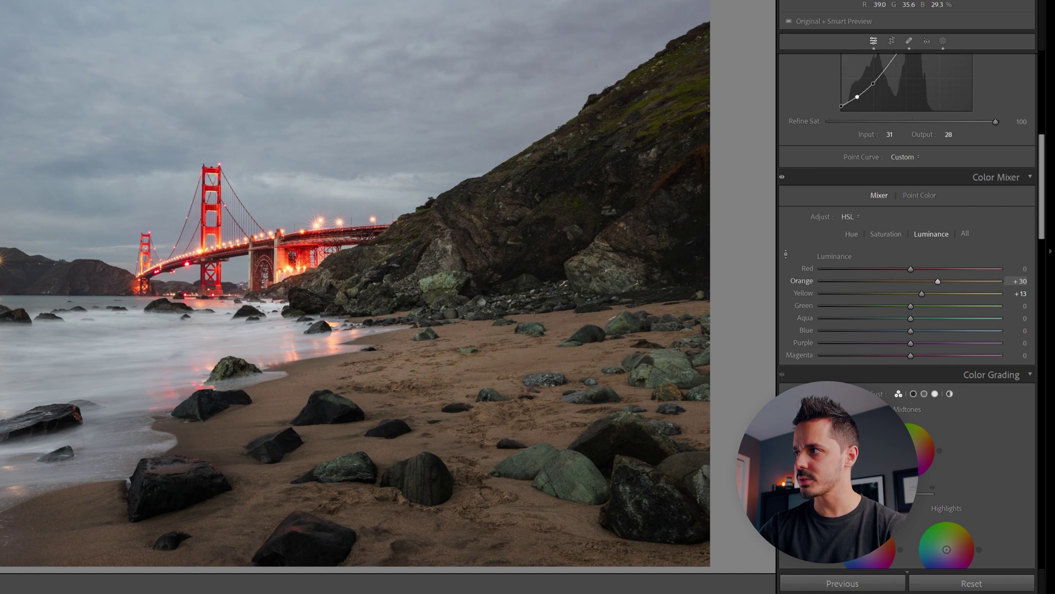
{"action": "key", "text": "shift+Up"}
{"action": "key", "text": "shift+Up"}
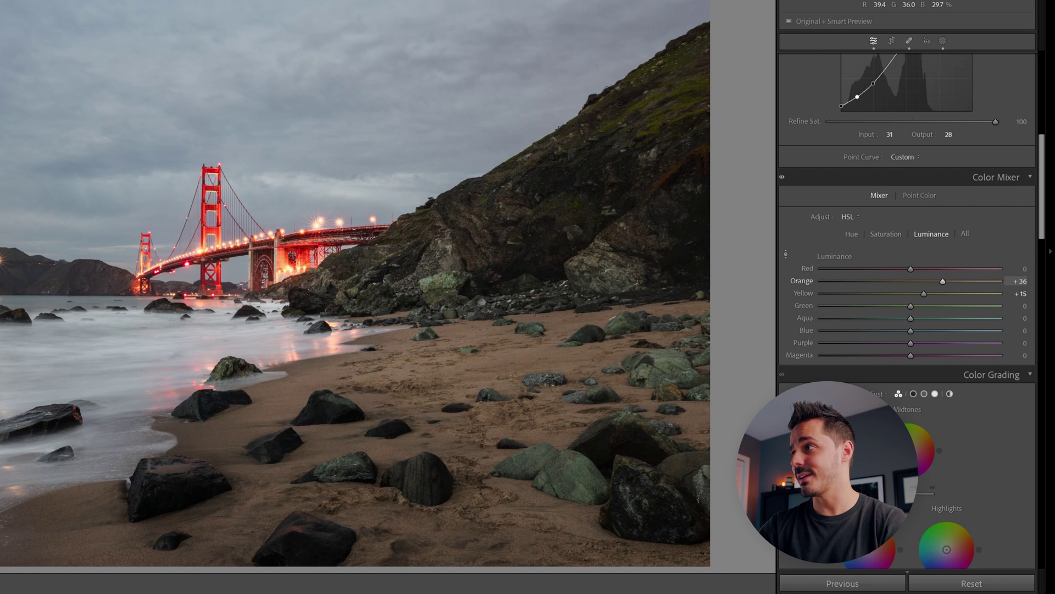
{"action": "key", "text": "shift+Down"}
{"action": "key", "text": "shift+Down"}
{"action": "left_click", "coordinate": [318, 333]}
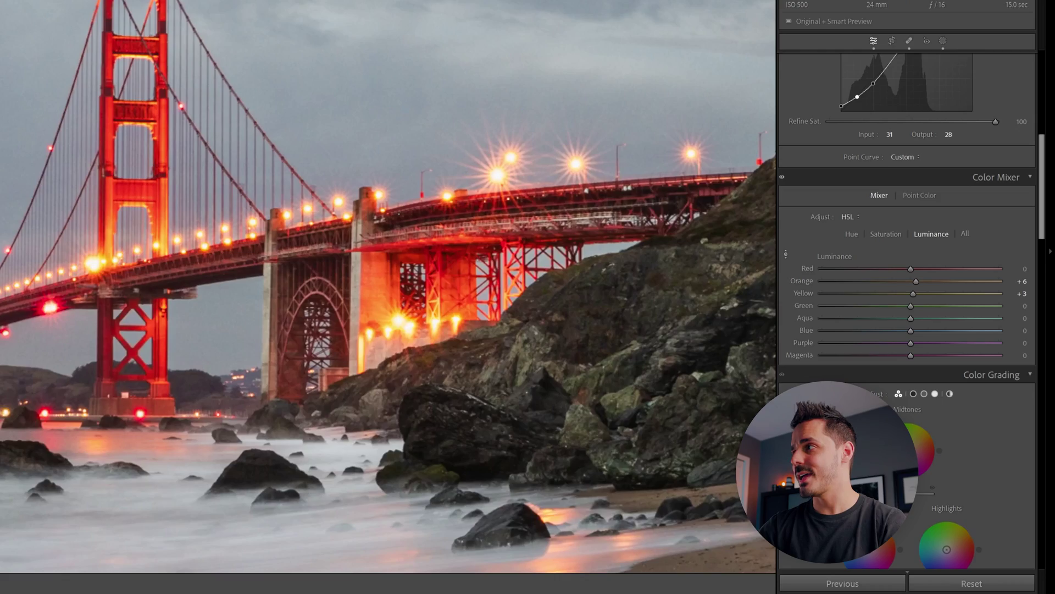
{"action": "key", "text": "shift+Up"}
{"action": "key", "text": "shift+Up"}
{"action": "key", "text": "shift+Up"}
{"action": "key", "text": "shift+Up"}
{"action": "key", "text": "shift+Up"}
{"action": "key", "text": "shift+Up"}
{"action": "key", "text": "shift+Up"}
{"action": "key", "text": "shift+Up"}
{"action": "key", "text": "shift+Up"}
{"action": "key", "text": "shift+Up"}
{"action": "key", "text": "shift+Up"}
{"action": "key", "text": "shift+Up"}
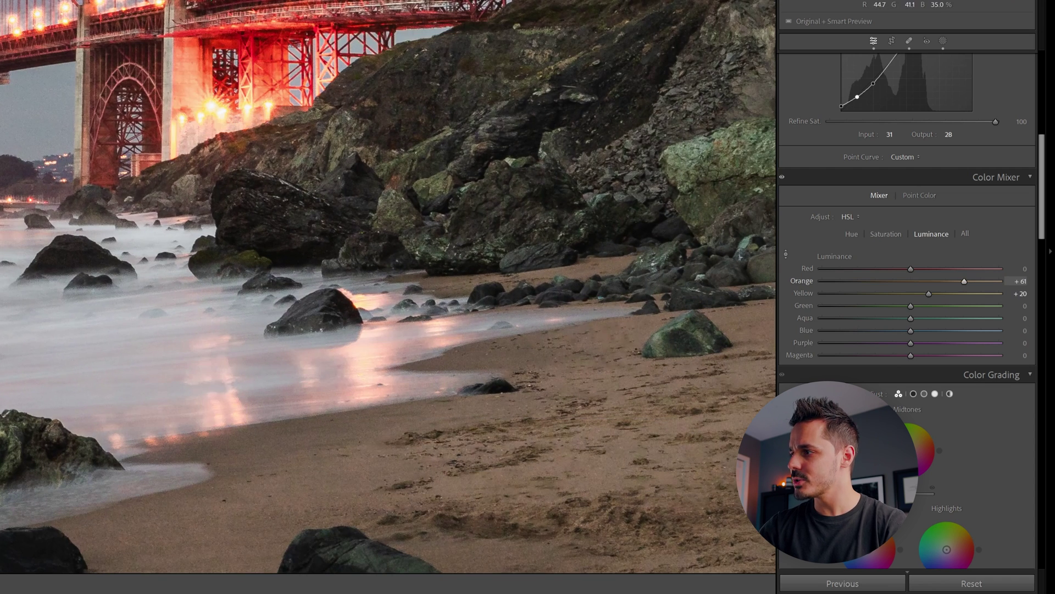
{"action": "key", "text": "shift+Down"}
{"action": "key", "text": "shift+Down"}
{"action": "key", "text": "shift+Down"}
{"action": "key", "text": "shift+Down"}
{"action": "key", "text": "shift+Down"}
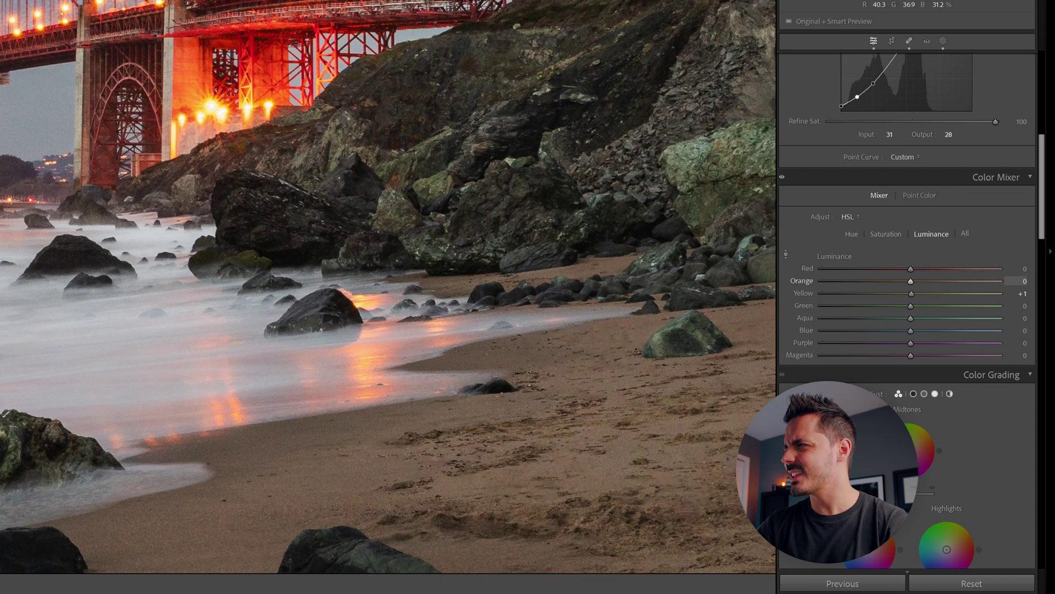
- Sample the sand colour in Point Color and widen its Range to 70 and Hue Range
{"action": "left_click", "coordinate": [916, 196]}
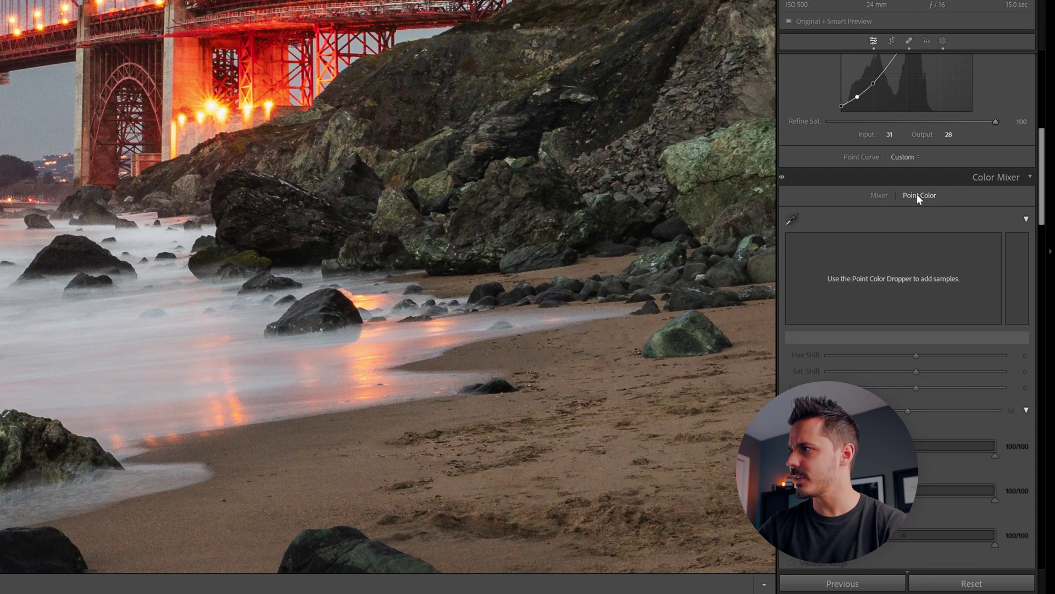
{"action": "left_click", "coordinate": [793, 219]}
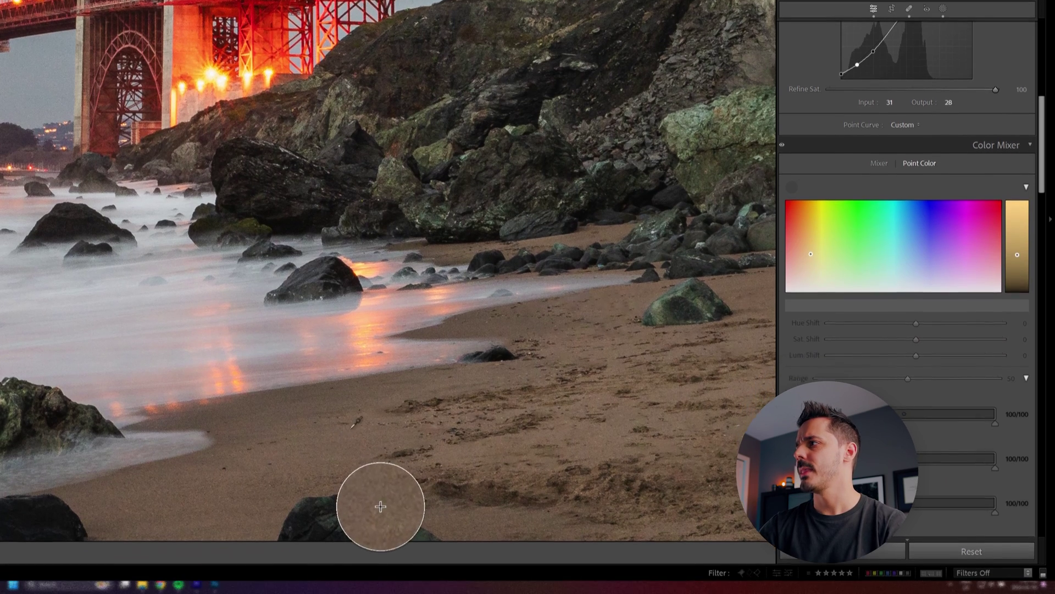
{"action": "left_click", "coordinate": [380, 506]}
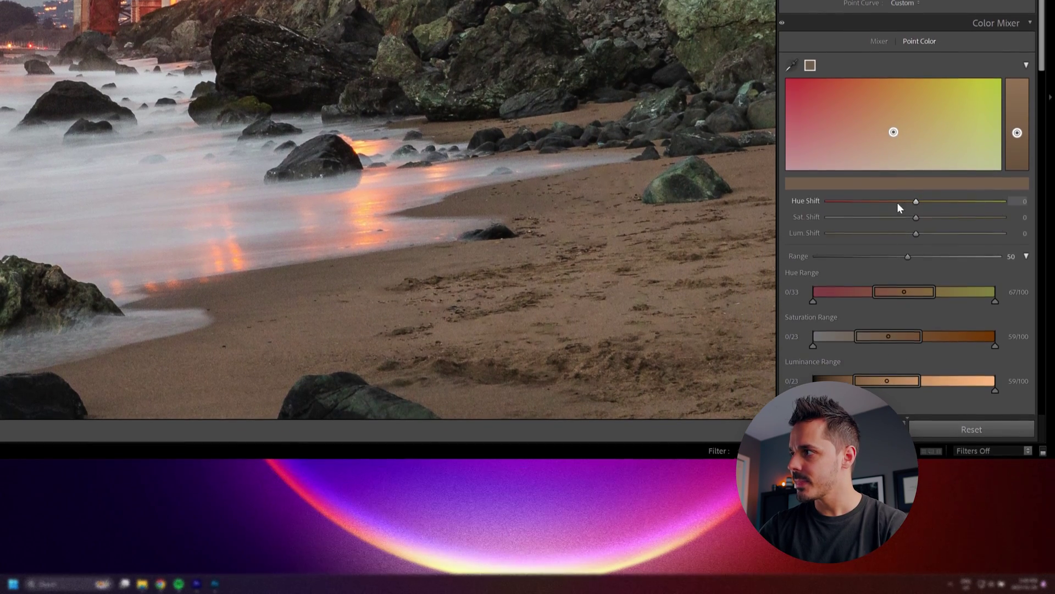
{"action": "left_click_drag", "start_coordinate": [908, 256], "coordinate": [963, 286]}
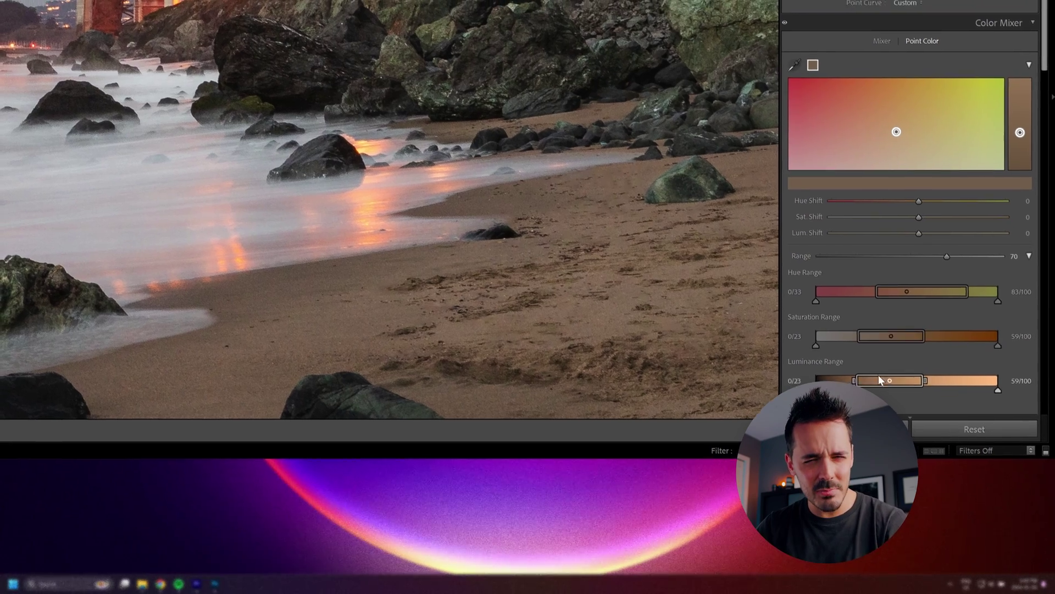
{"action": "left_click_drag", "start_coordinate": [878, 375], "coordinate": [883, 374]}
- Try shifting the sand's hue toward green and magenta-red, then undo the last change
{"action": "left_click_drag", "start_coordinate": [930, 224], "coordinate": [995, 224]}
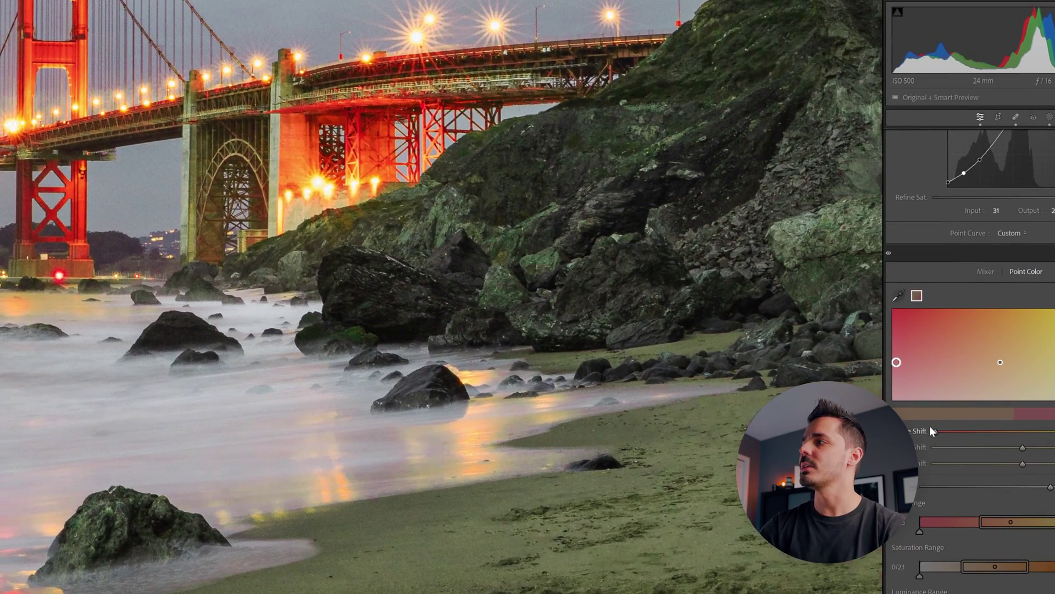
{"action": "left_click", "coordinate": [910, 385]}
{"action": "key", "text": "ctrl+z"}
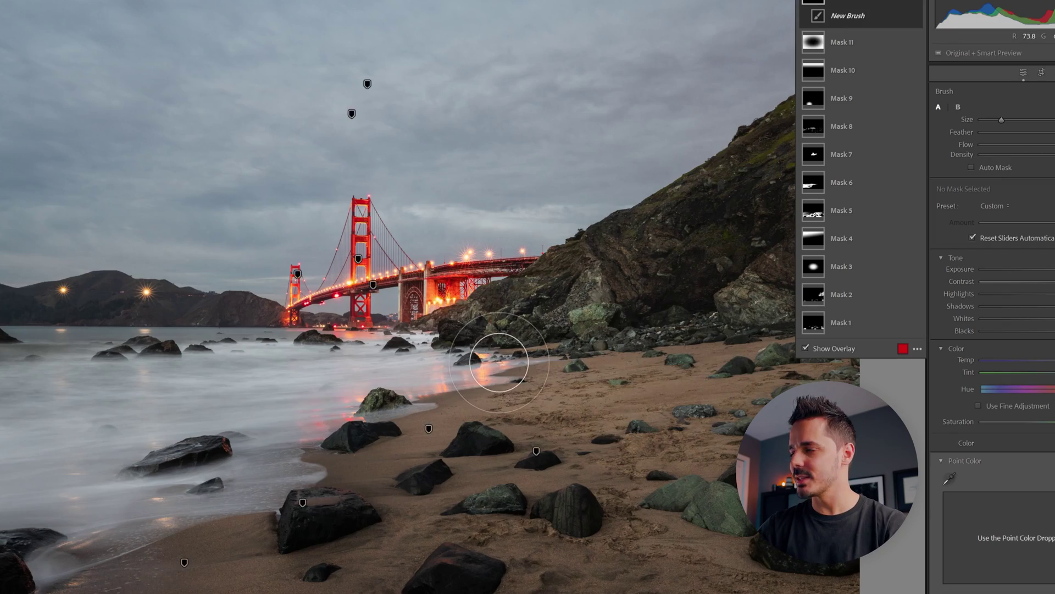
- Brush a mask over the beach and rocks, then sample its sand colour and brighten it
{"action": "mouse_move", "coordinate": [501, 365]}
{"action": "left_mouse_down"}
{"action": "mouse_move", "coordinate": [591, 377]}
{"action": "mouse_move", "coordinate": [723, 554]}
{"action": "left_mouse_up"}
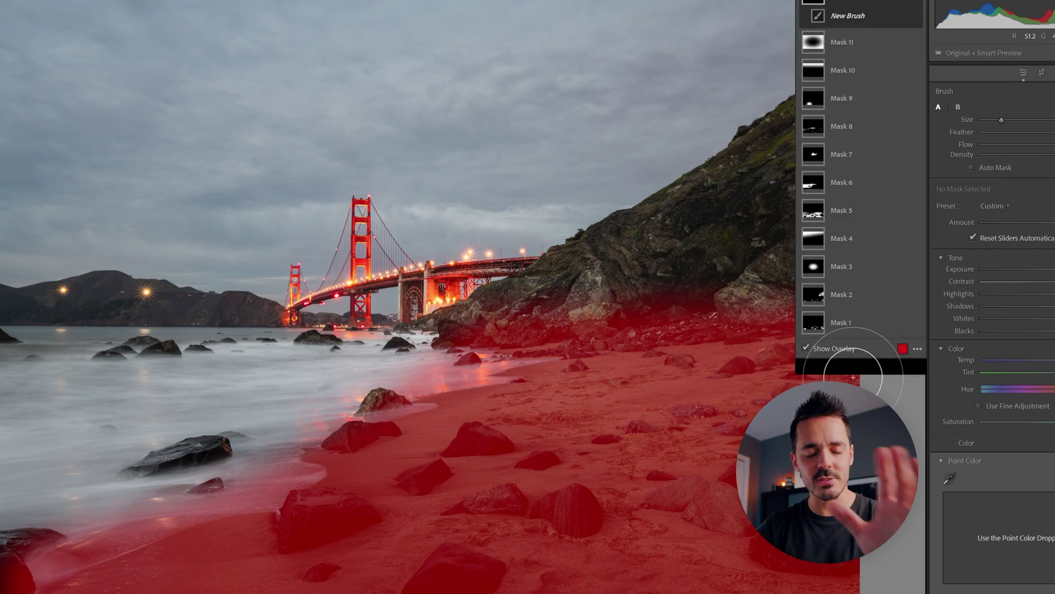
{"action": "key", "text": "o"}
{"action": "left_click", "coordinate": [950, 479]}
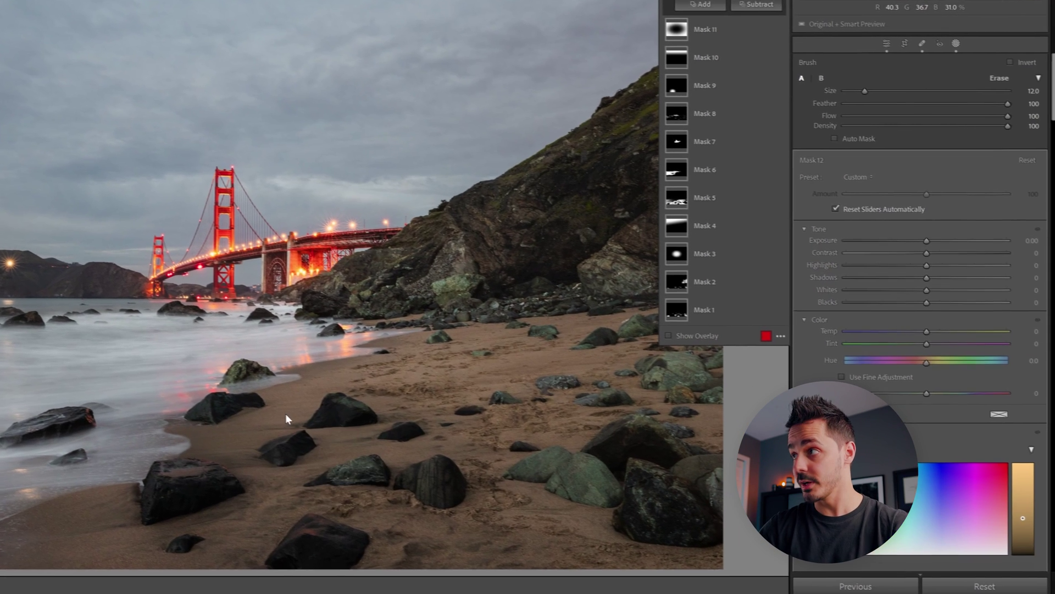
{"action": "left_click", "coordinate": [385, 437]}
{"action": "scroll", "coordinate": [926, 434], "scroll_direction": "down", "scroll_amount": 5}
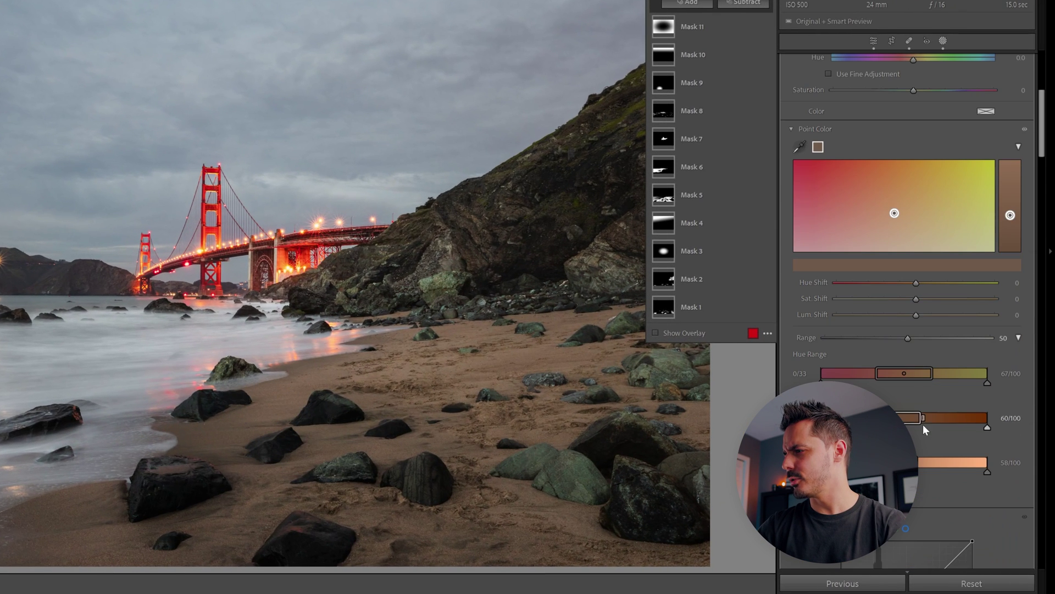
{"action": "mouse_move", "coordinate": [922, 312]}
{"action": "left_mouse_down"}
{"action": "mouse_move", "coordinate": [945, 309]}
{"action": "mouse_move", "coordinate": [859, 301]}
{"action": "mouse_move", "coordinate": [959, 299]}
{"action": "mouse_move", "coordinate": [908, 301]}
{"action": "left_mouse_up"}
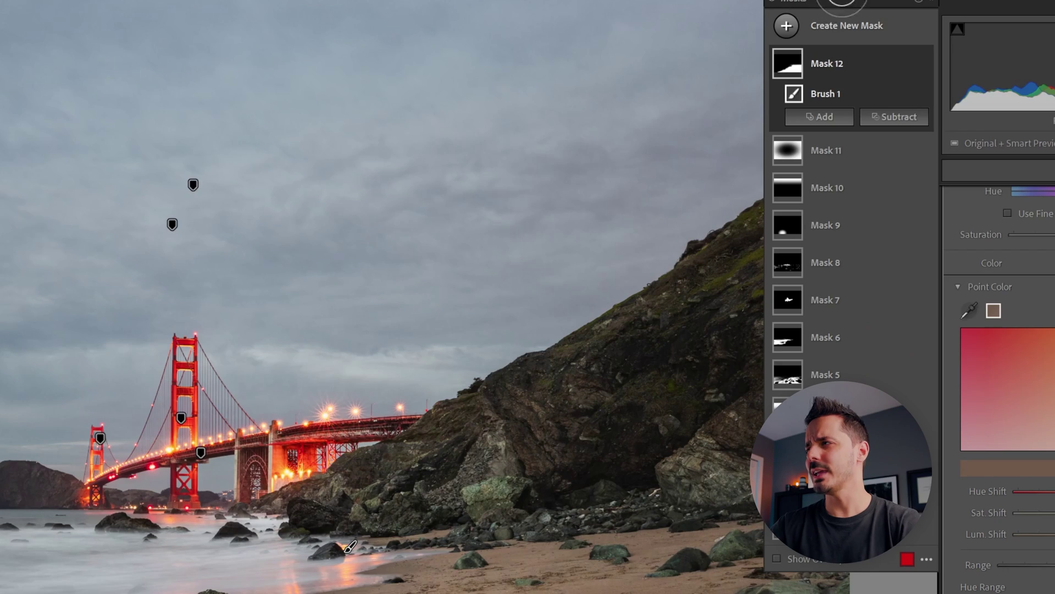
{"action": "left_click", "coordinate": [788, 25]}
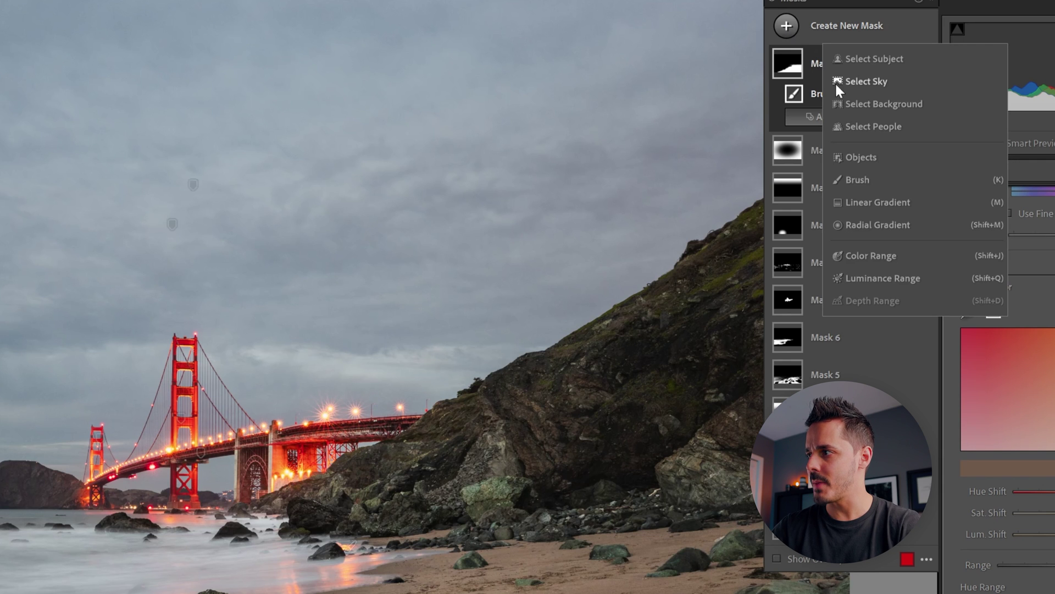
- Add a Select Sky mask and curve it with mid and shadow points, white point 238
{"action": "left_click", "coordinate": [860, 80]}
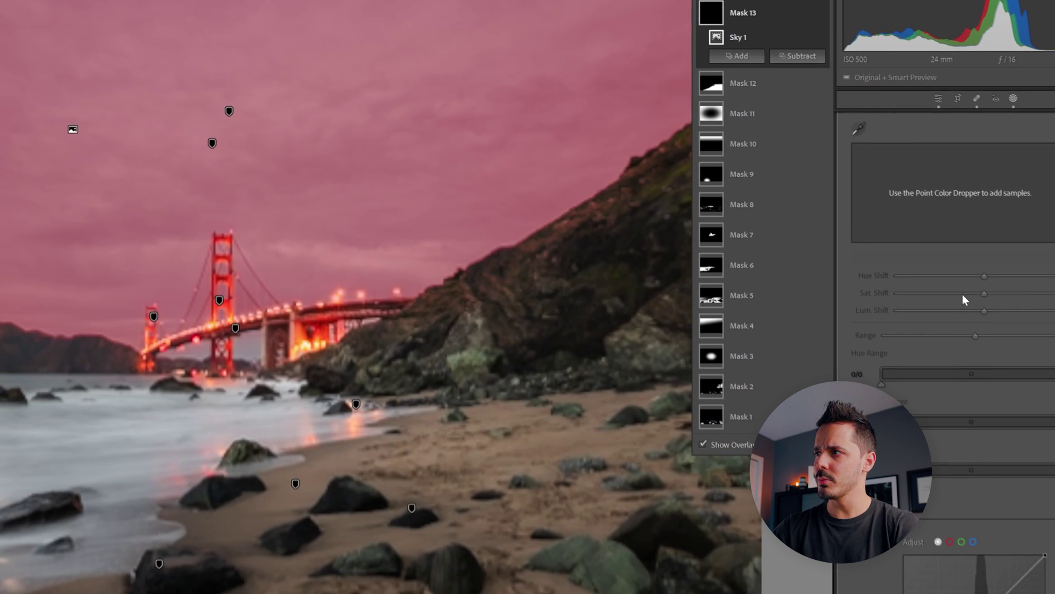
{"action": "scroll", "coordinate": [952, 309], "scroll_direction": "down", "scroll_amount": 8}
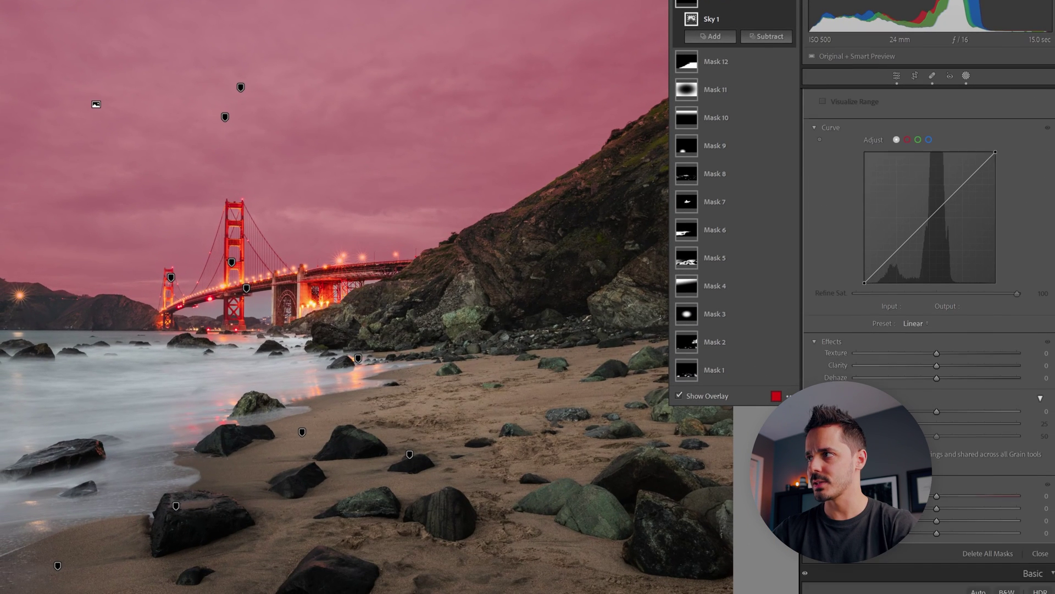
{"action": "scroll", "coordinate": [928, 341], "scroll_direction": "up", "scroll_amount": 1}
{"action": "left_click", "coordinate": [929, 256]}
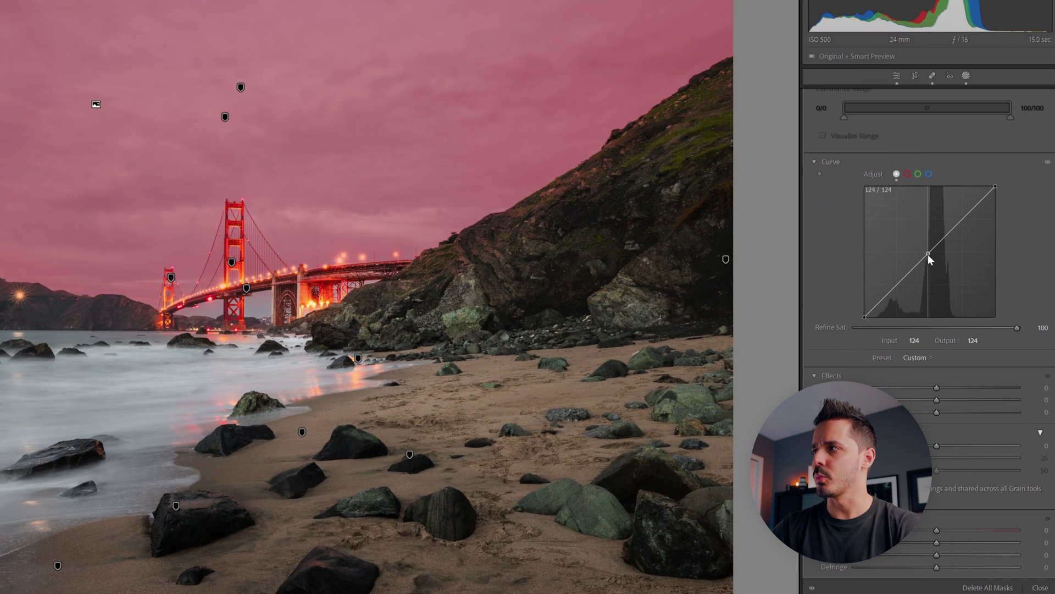
{"action": "left_click_drag", "start_coordinate": [927, 254], "coordinate": [928, 252]}
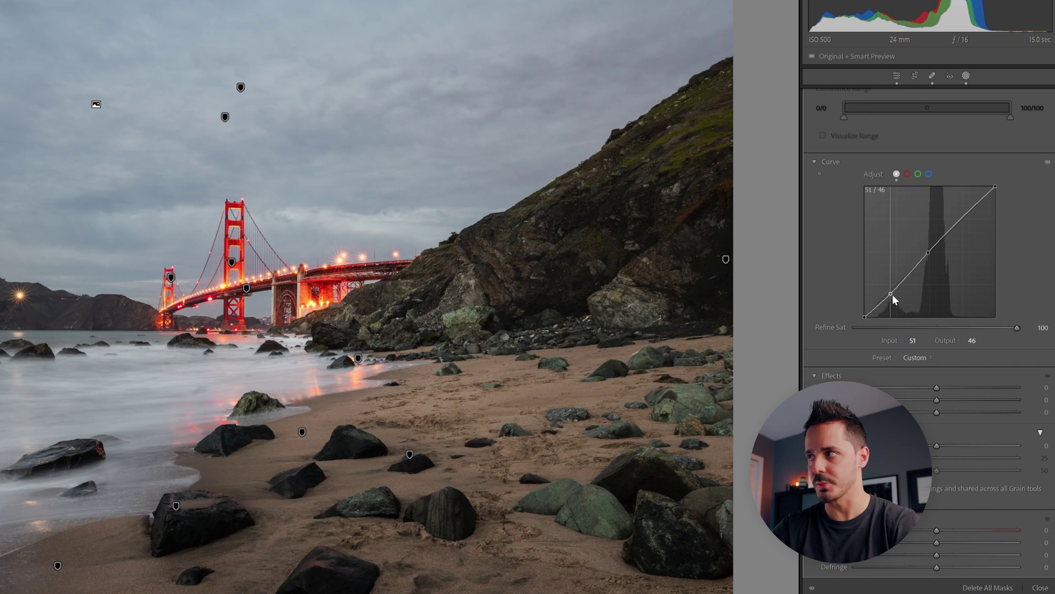
{"action": "left_click_drag", "start_coordinate": [892, 294], "coordinate": [891, 294]}
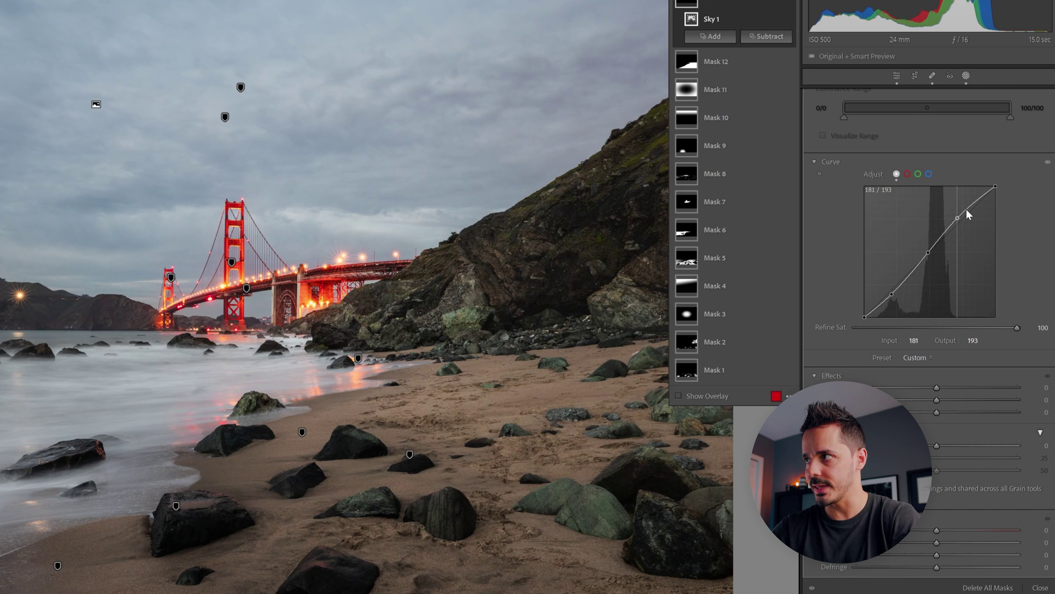
{"action": "left_click_drag", "start_coordinate": [995, 186], "coordinate": [998, 194]}
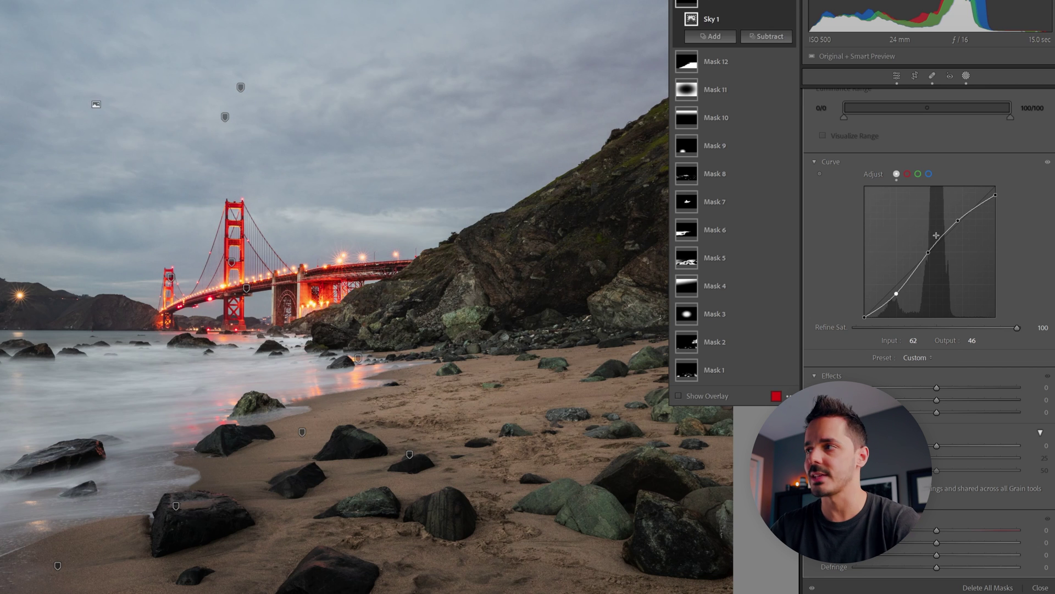
- Refine the sky mask's curve points, pulling the upper point to about 200/181
{"action": "left_click_drag", "start_coordinate": [927, 253], "coordinate": [929, 255]}
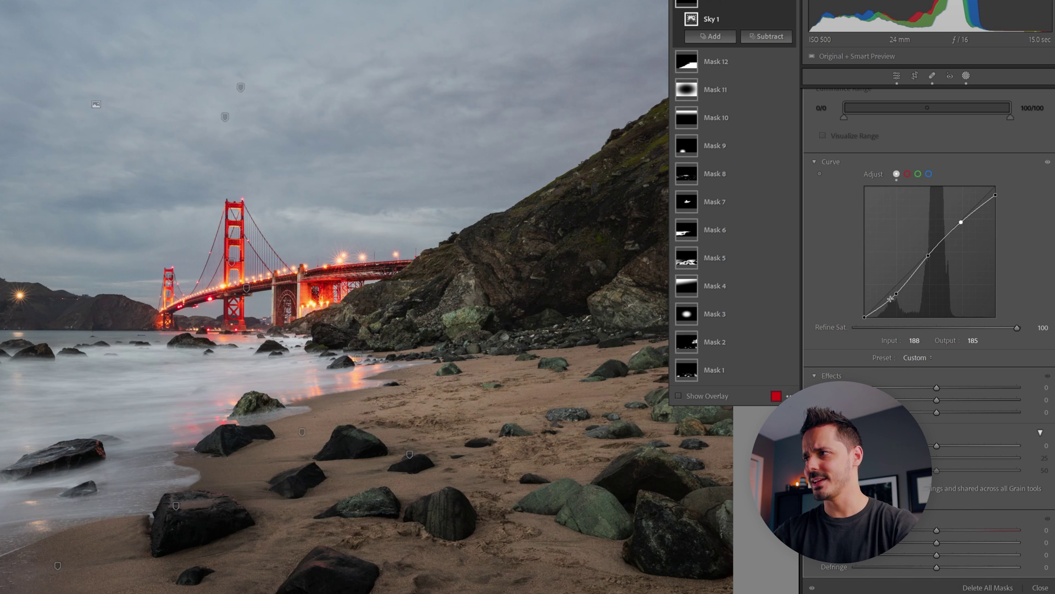
{"action": "left_click_drag", "start_coordinate": [890, 298], "coordinate": [892, 292]}
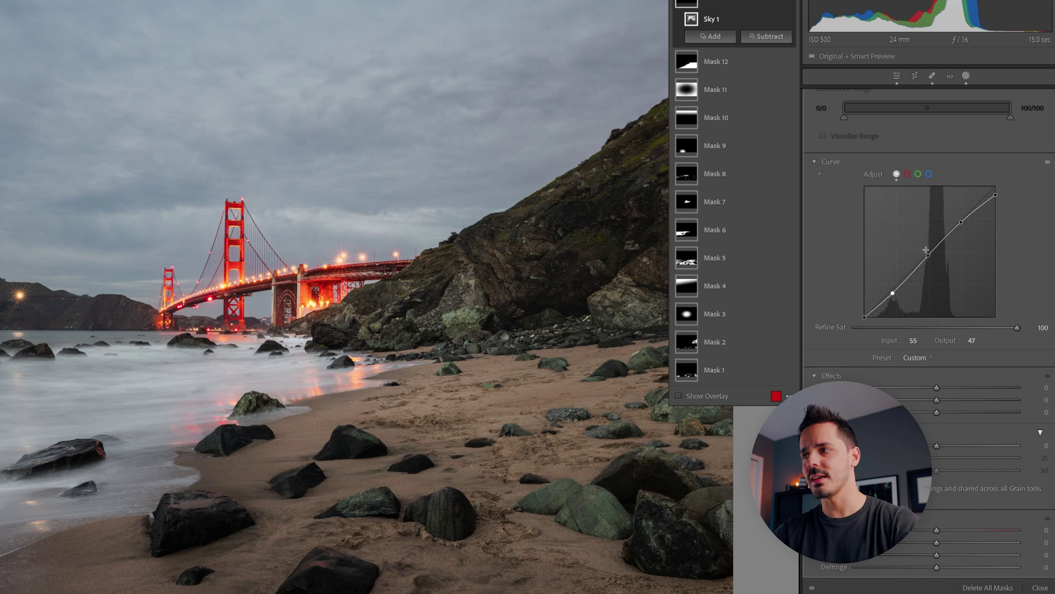
{"action": "left_click_drag", "start_coordinate": [927, 253], "coordinate": [929, 256]}
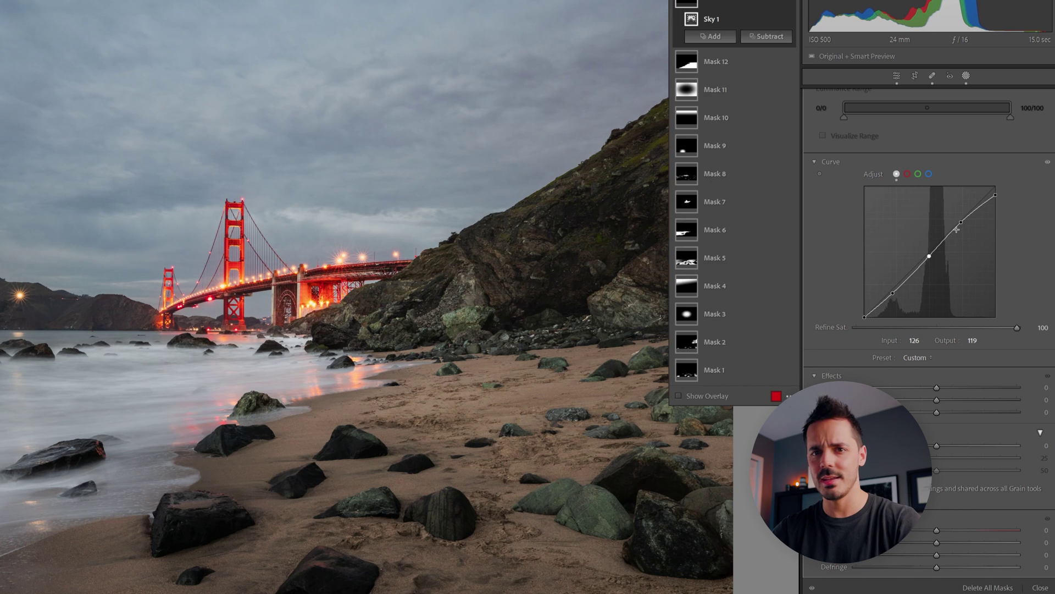
{"action": "left_click_drag", "start_coordinate": [961, 222], "coordinate": [963, 219]}
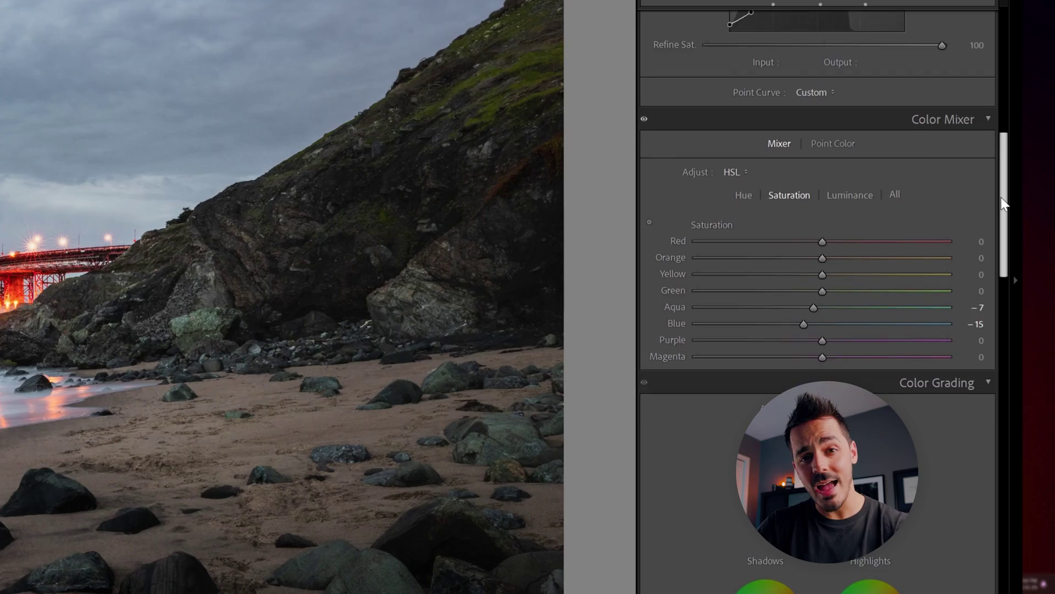
{"action": "scroll", "coordinate": [1006, 200], "scroll_direction": "down", "scroll_amount": 1}
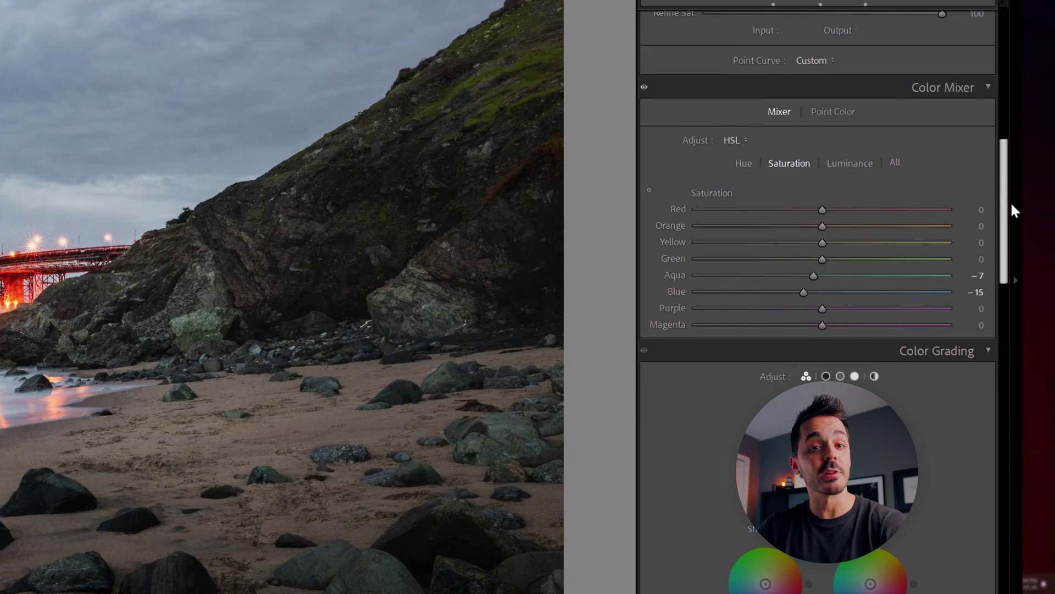
- Darken and tint the shadows, and push the midtones toward blue (H 227, S 21)
{"action": "scroll", "coordinate": [1011, 204], "scroll_direction": "down", "scroll_amount": 1}
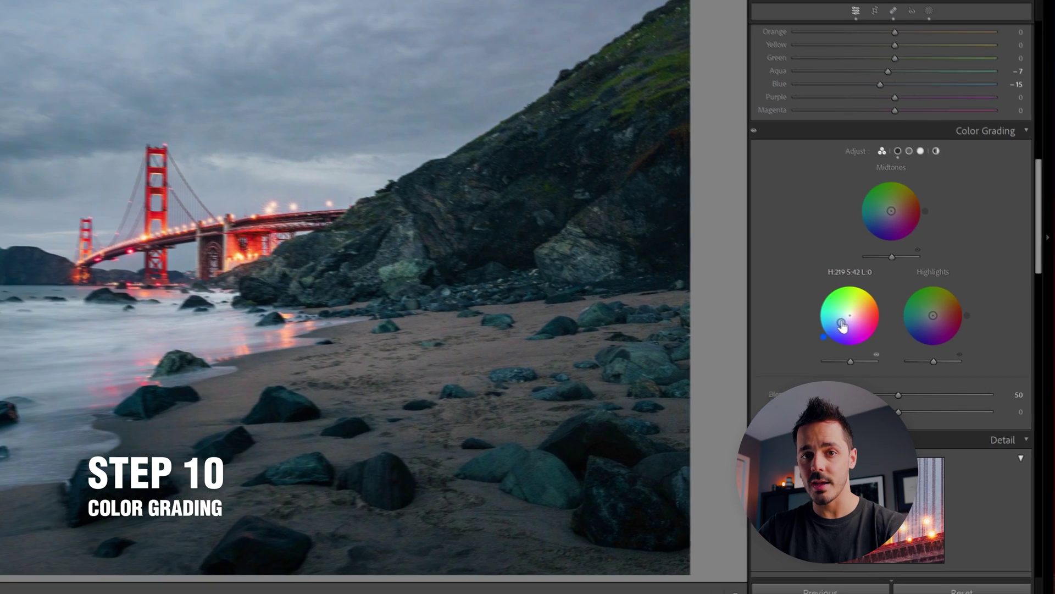
{"action": "left_click_drag", "start_coordinate": [758, 298], "coordinate": [755, 302]}
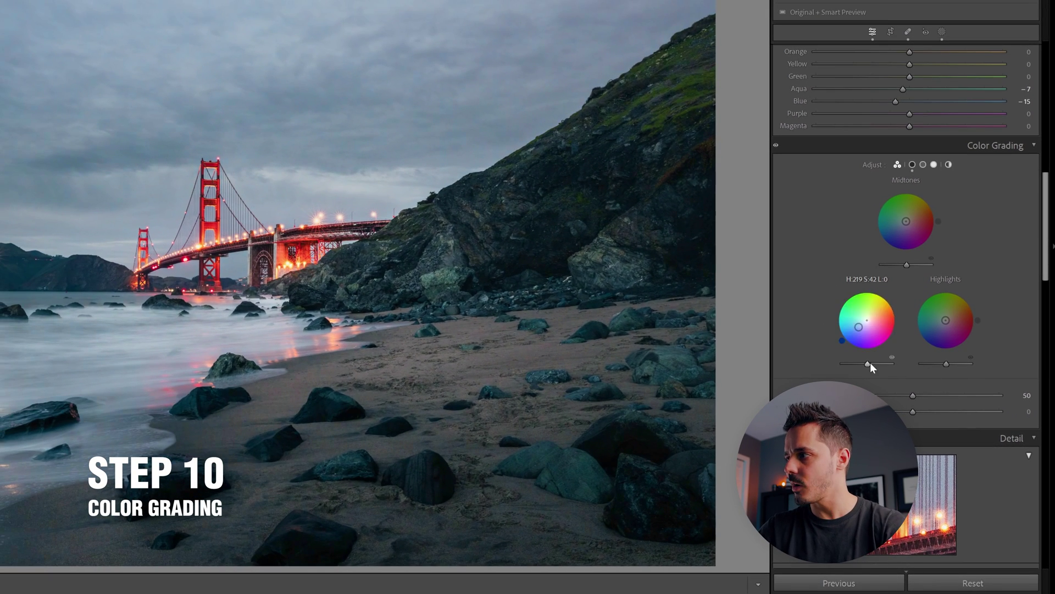
{"action": "mouse_move", "coordinate": [867, 363]}
{"action": "left_mouse_down"}
{"action": "mouse_move", "coordinate": [848, 360]}
{"action": "mouse_move", "coordinate": [881, 349]}
{"action": "mouse_move", "coordinate": [868, 359]}
{"action": "left_mouse_up"}
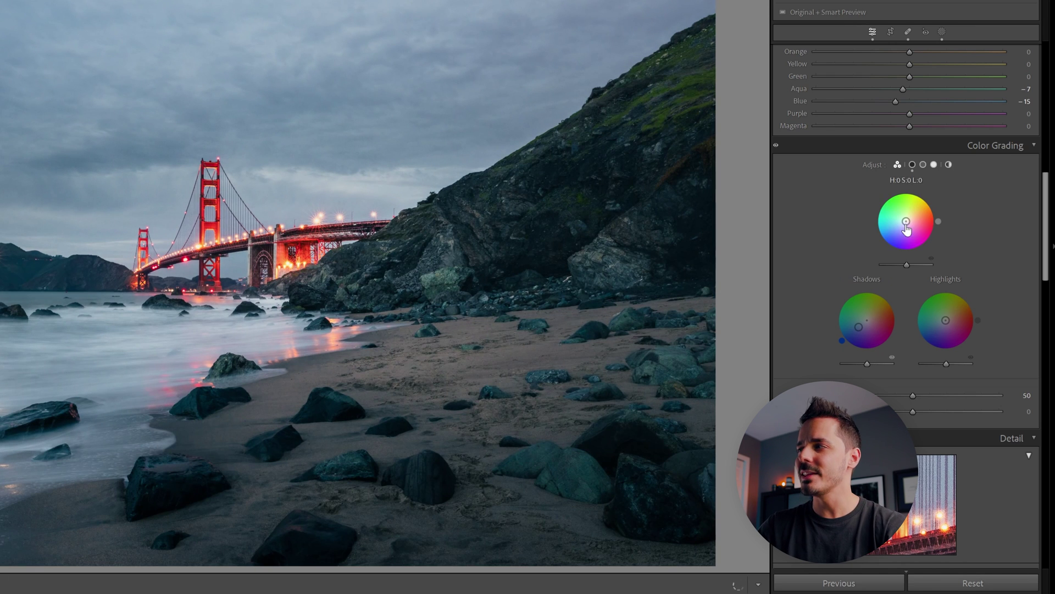
{"action": "left_click_drag", "start_coordinate": [938, 206], "coordinate": [911, 216]}
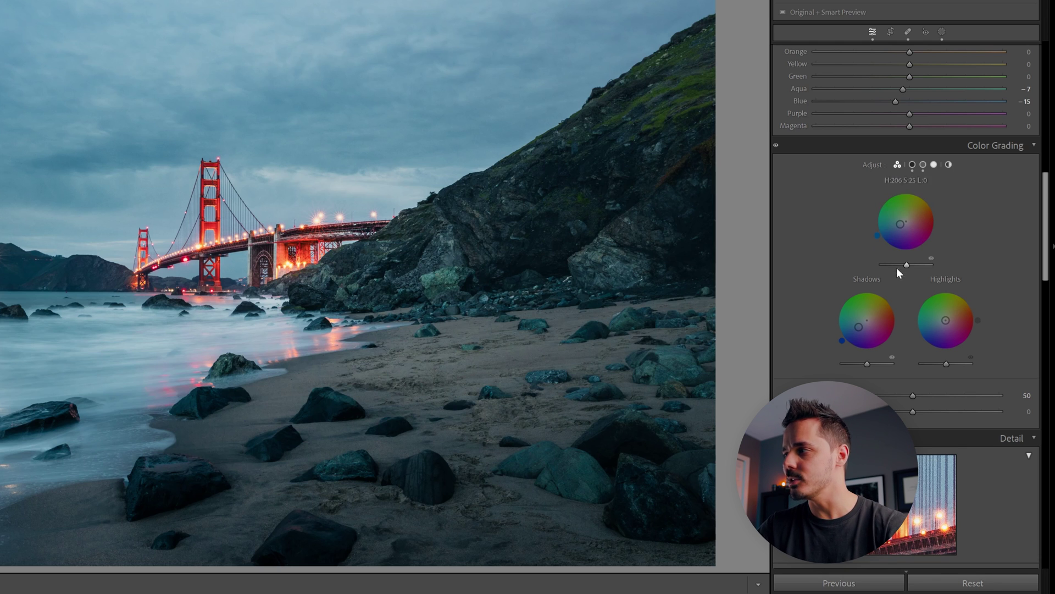
{"action": "left_click_drag", "start_coordinate": [842, 340], "coordinate": [870, 318]}
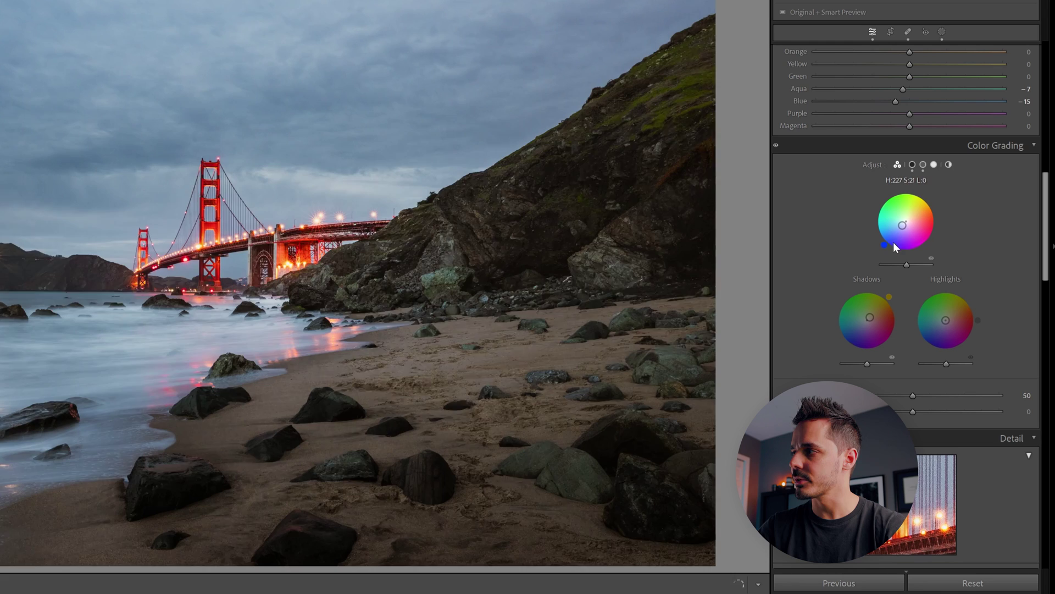
{"action": "left_click", "coordinate": [887, 245]}
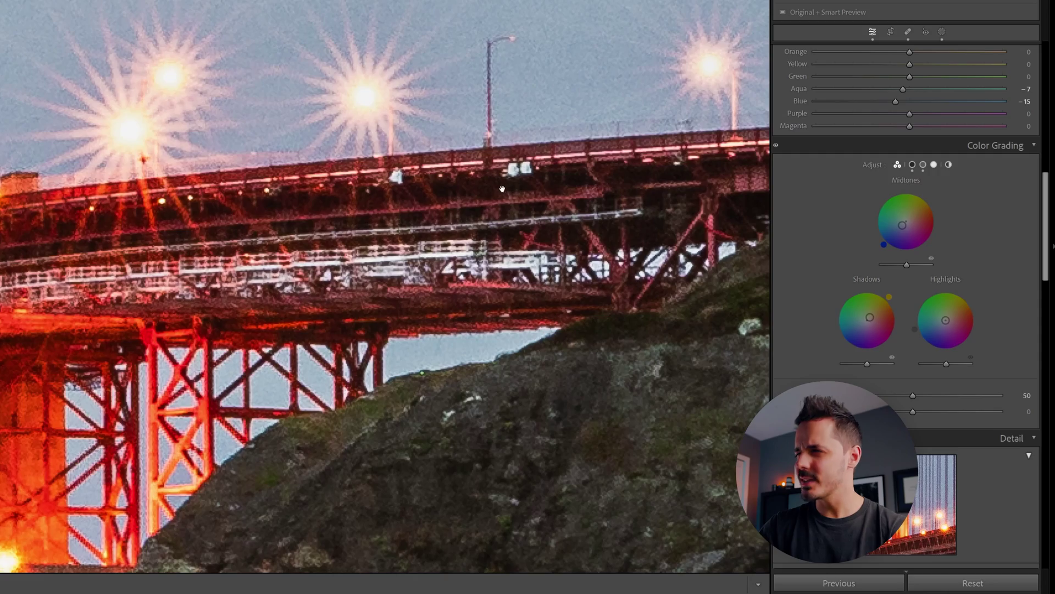
- Tint the highlights cyan-blue (H 212, S 21), darken them, and set Blending to 30
{"action": "left_click", "coordinate": [341, 103]}
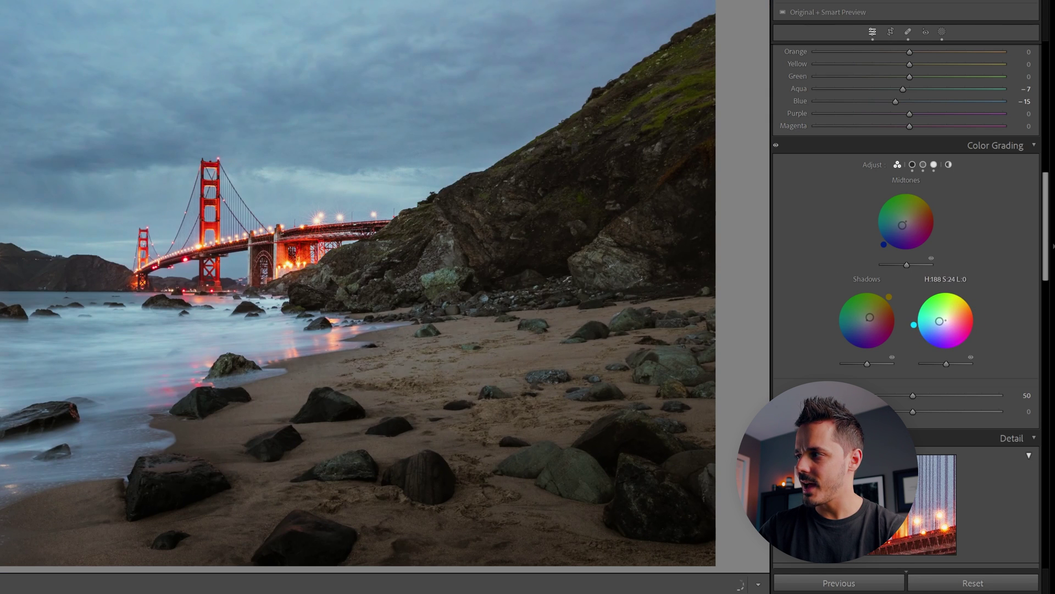
{"action": "left_click_drag", "start_coordinate": [917, 327], "coordinate": [915, 328]}
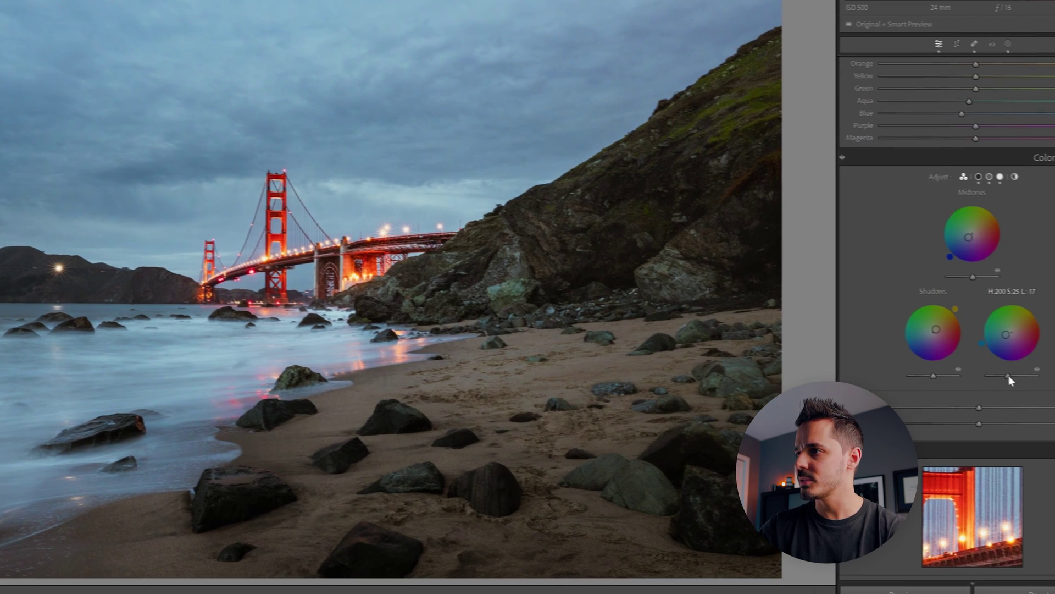
{"action": "left_click_drag", "start_coordinate": [1008, 378], "coordinate": [1000, 376]}
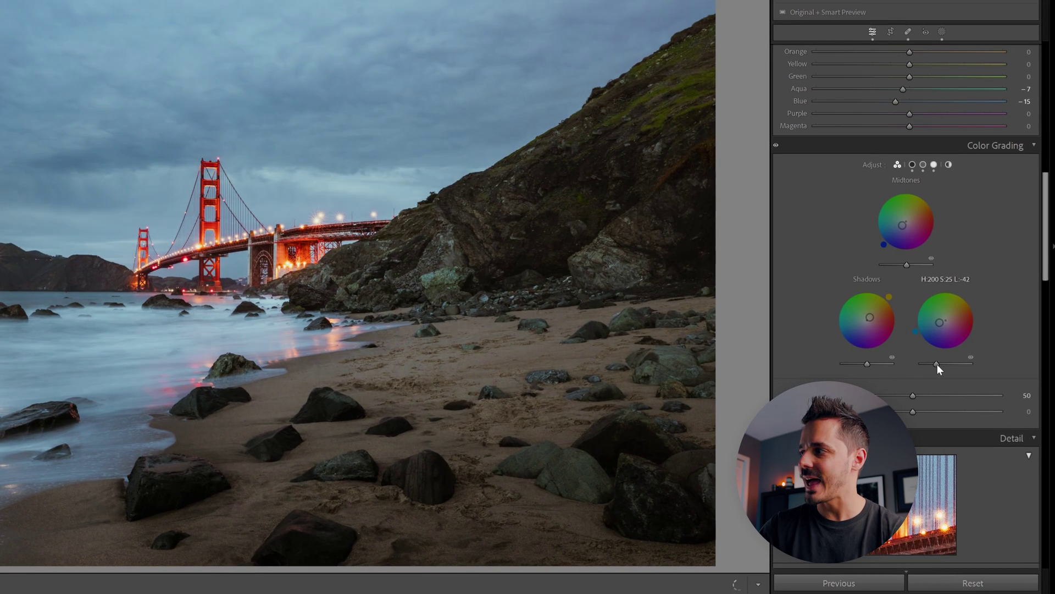
{"action": "left_click_drag", "start_coordinate": [933, 342], "coordinate": [938, 323]}
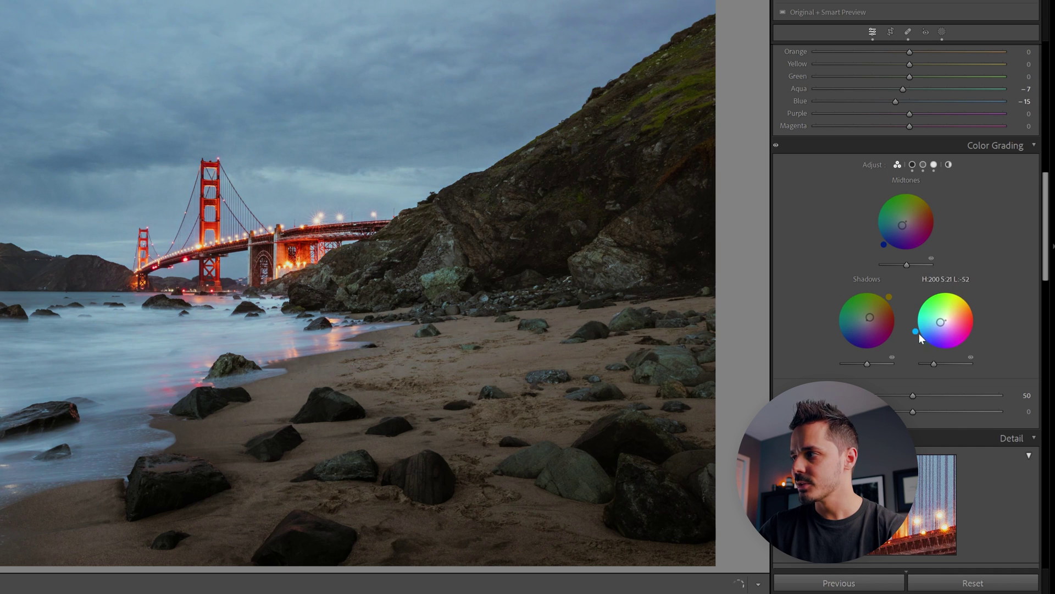
{"action": "left_click_drag", "start_coordinate": [941, 323], "coordinate": [936, 358]}
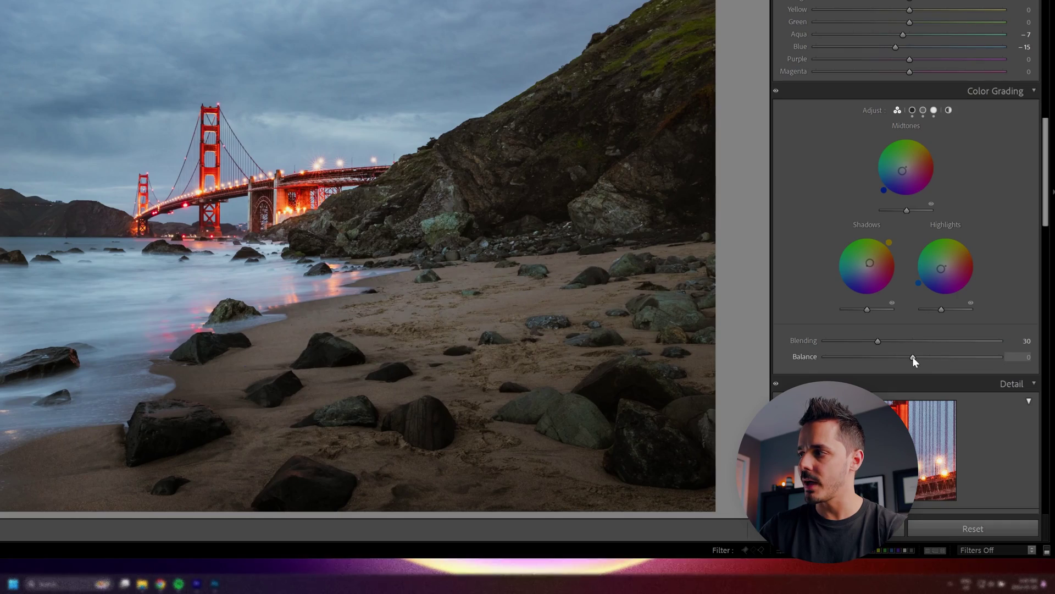
- Try a shadow-biased Color Grading Balance, then settle it at -7
{"action": "left_click_drag", "start_coordinate": [912, 357], "coordinate": [820, 361]}
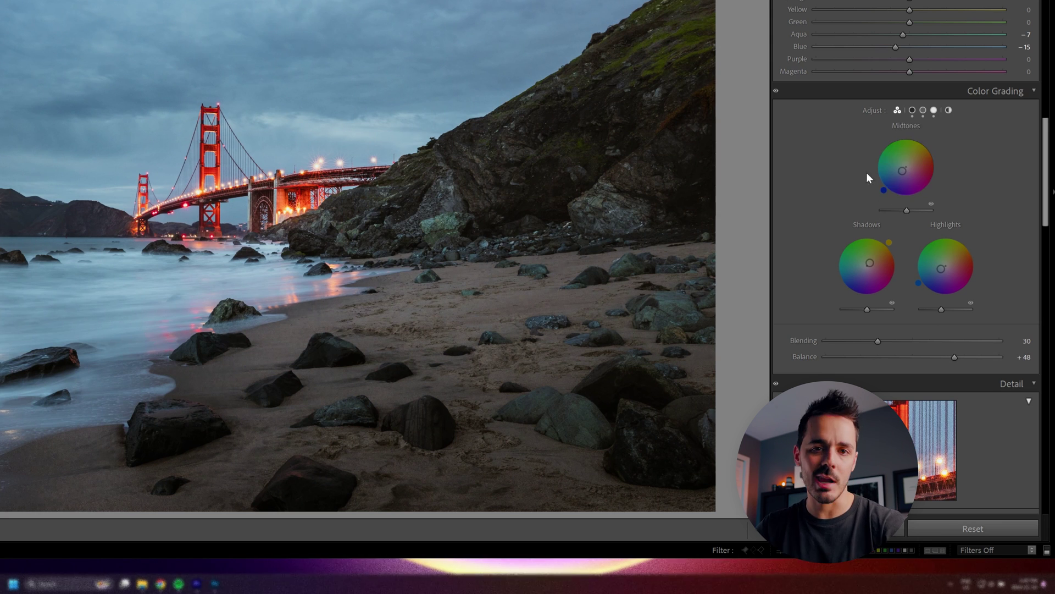
{"action": "left_click_drag", "start_coordinate": [956, 356], "coordinate": [910, 371]}
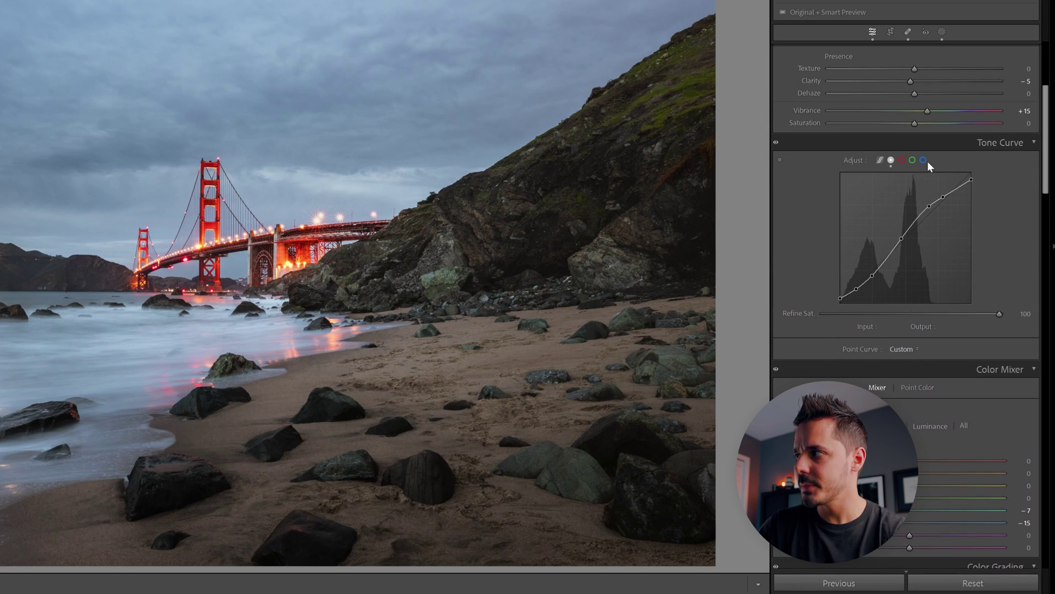
- Switch the Tone Curve to the Blue channel and lift the blue curve slightly
{"action": "left_click", "coordinate": [922, 160]}
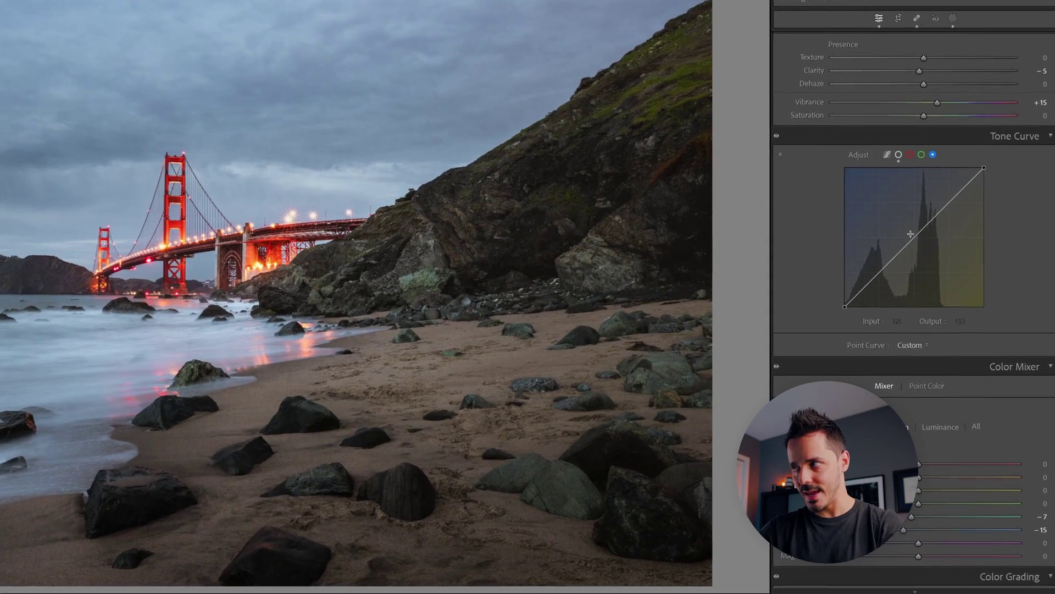
{"action": "left_click_drag", "start_coordinate": [917, 232], "coordinate": [912, 226]}
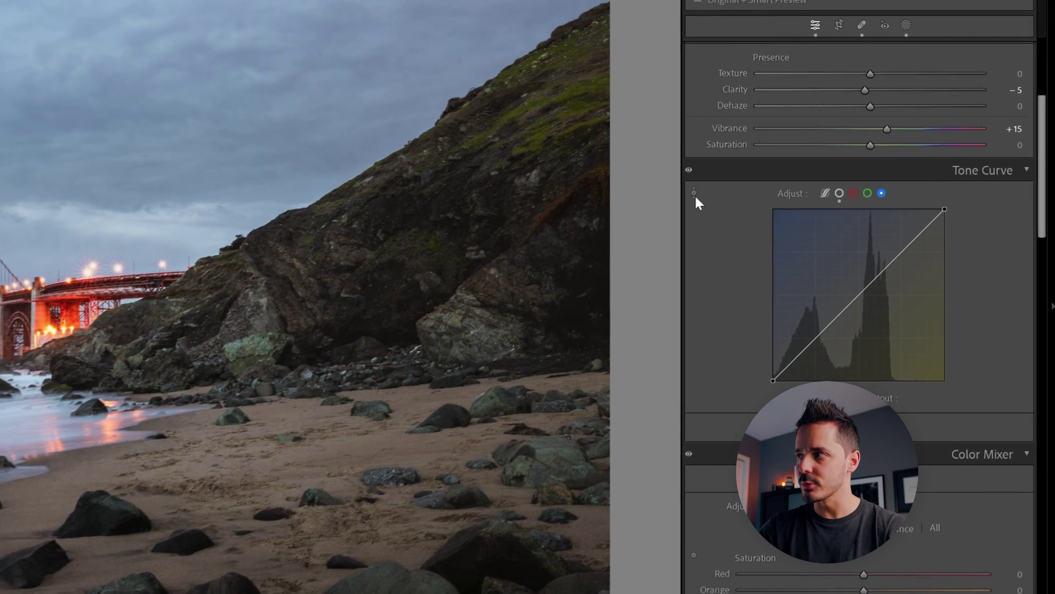
{"action": "left_click", "coordinate": [694, 192]}
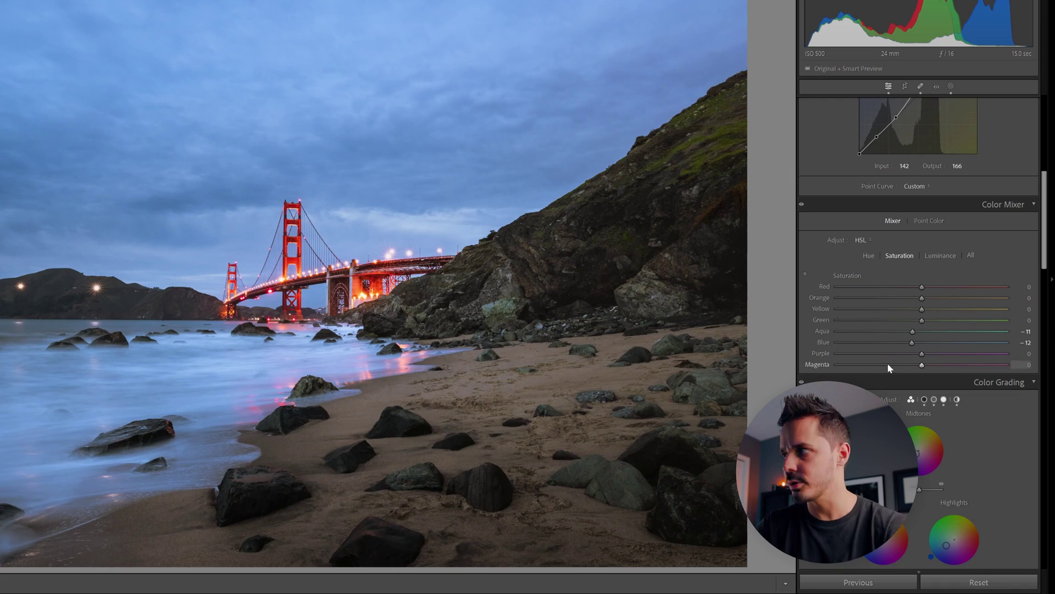
- Set Aqua and Blue saturation to -100 and raise the blue curve point to 127/176
{"action": "left_click_drag", "start_coordinate": [908, 343], "coordinate": [843, 342]}
{"action": "left_click", "coordinate": [909, 331]}
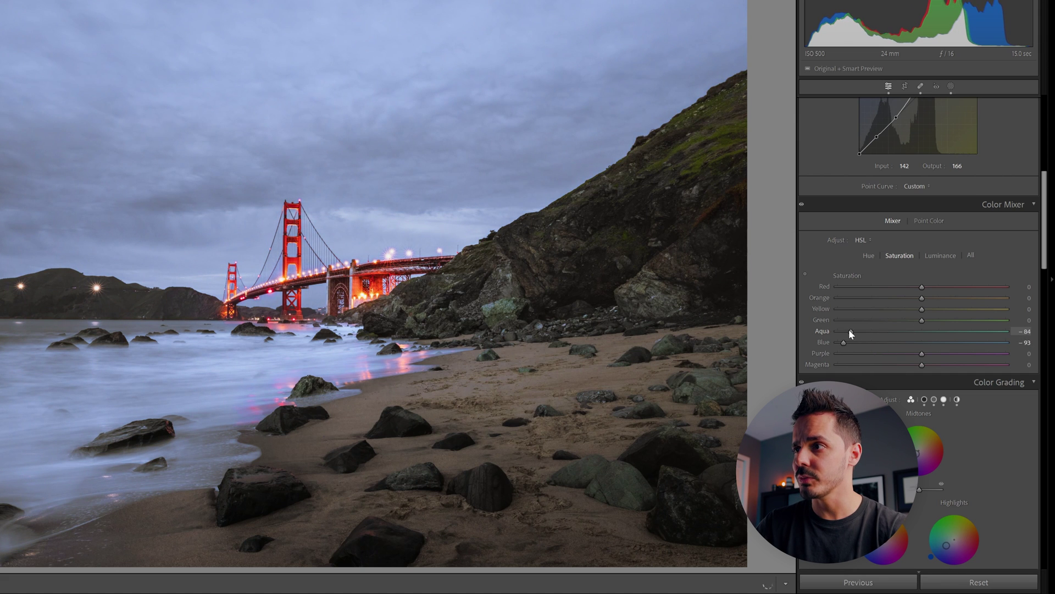
{"action": "mouse_move", "coordinate": [849, 343]}
{"action": "left_mouse_down"}
{"action": "mouse_move", "coordinate": [839, 341]}
{"action": "mouse_move", "coordinate": [844, 332]}
{"action": "left_mouse_up"}
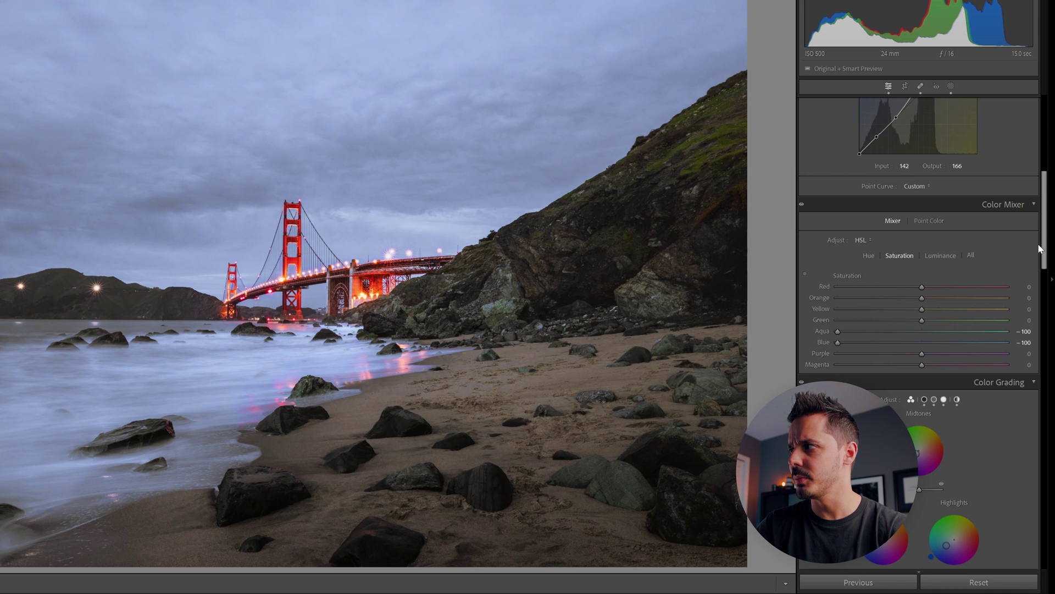
{"action": "left_click_drag", "start_coordinate": [1039, 248], "coordinate": [1038, 213]}
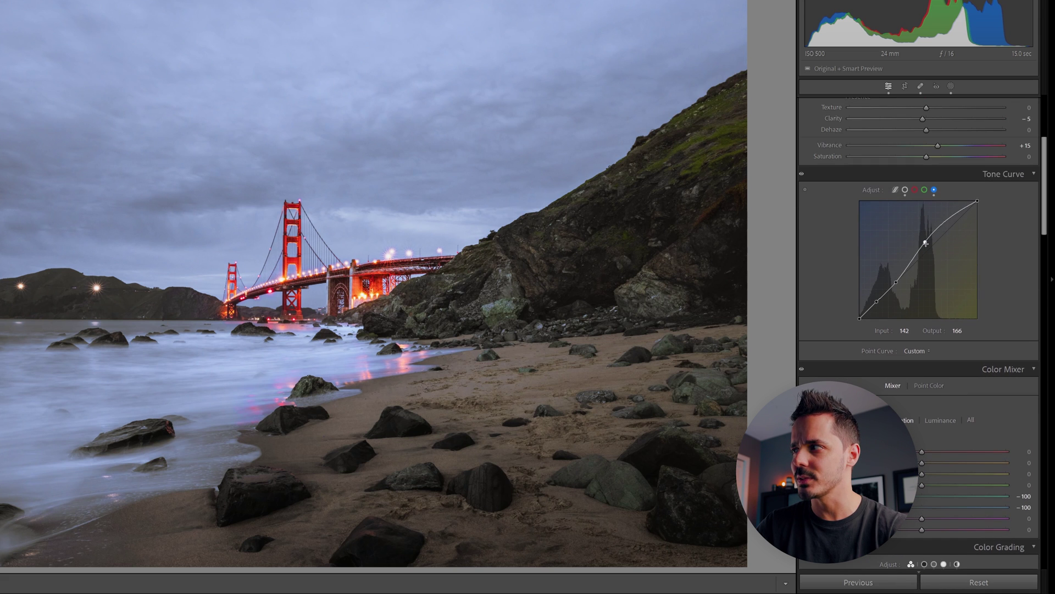
{"action": "left_click_drag", "start_coordinate": [925, 241], "coordinate": [918, 237]}
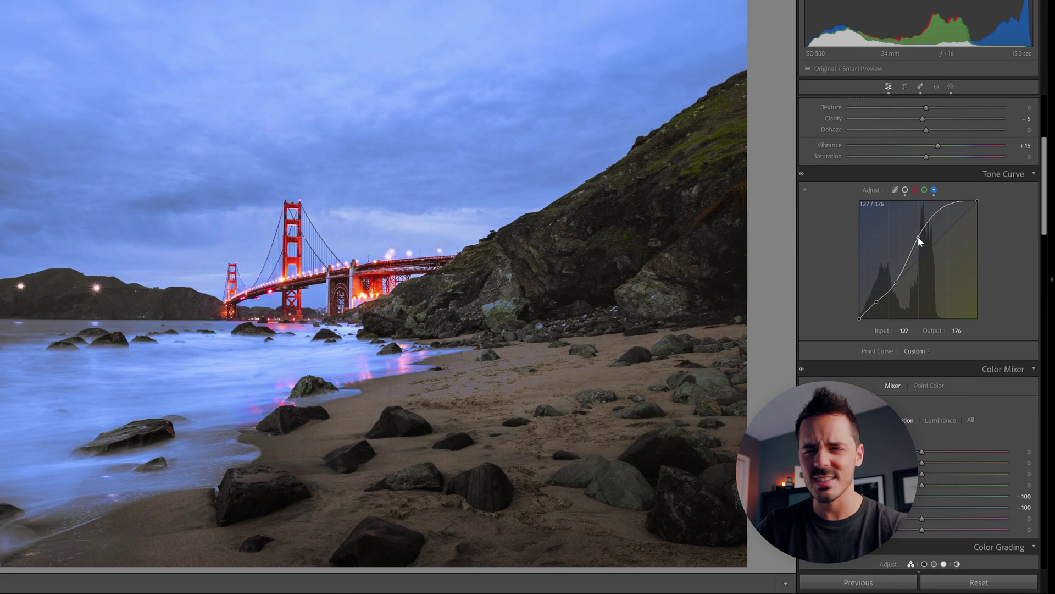